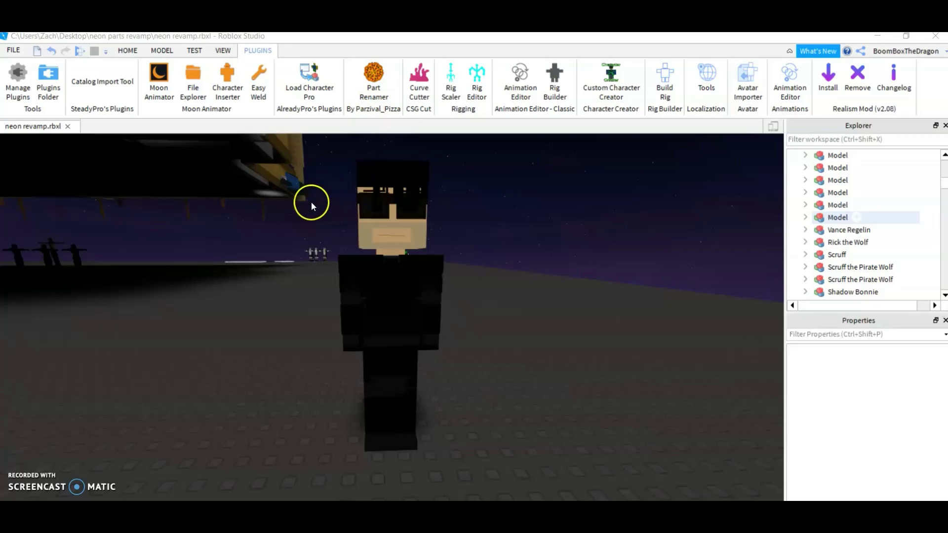
- Open the black-suited character model for editing in Custom Character Creator and bind its waist part to the lower torso part
left_click(387, 313)
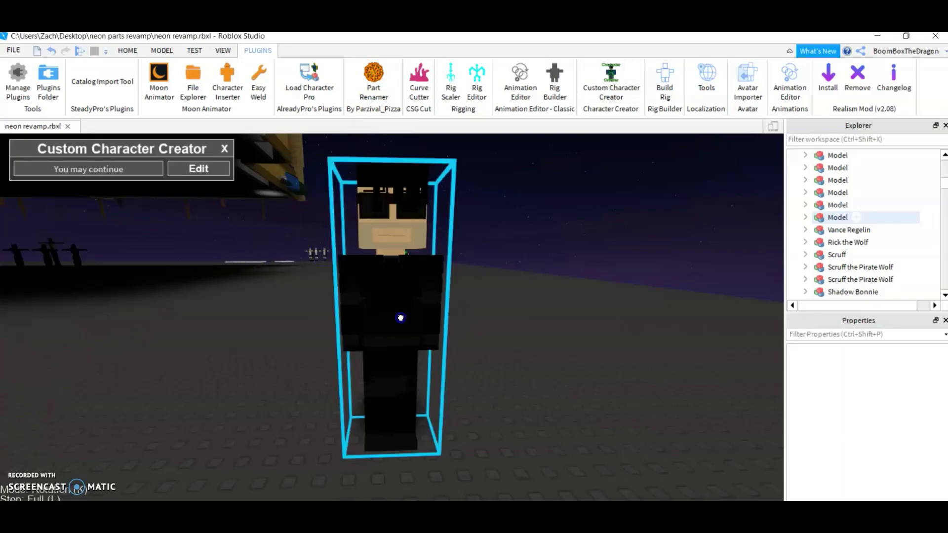
left_click(213, 172)
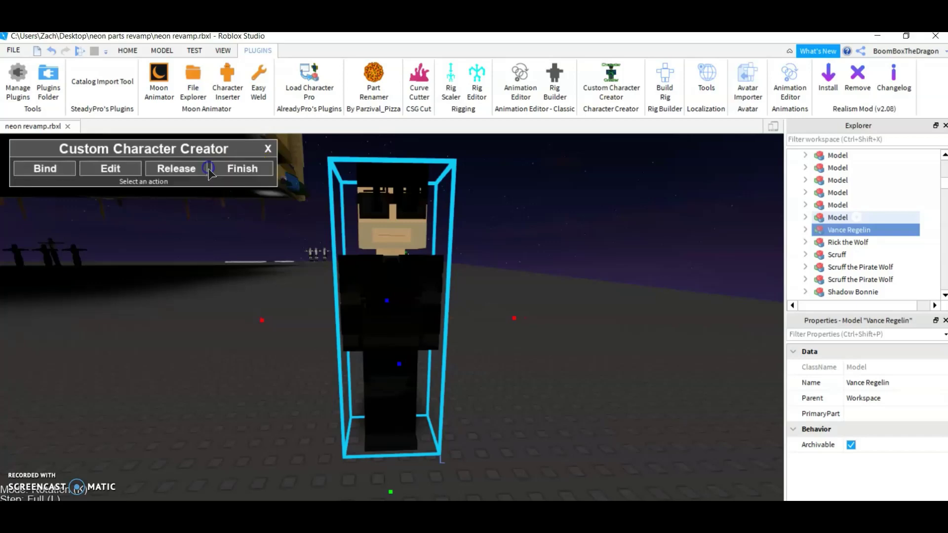
key("s")
key("q")
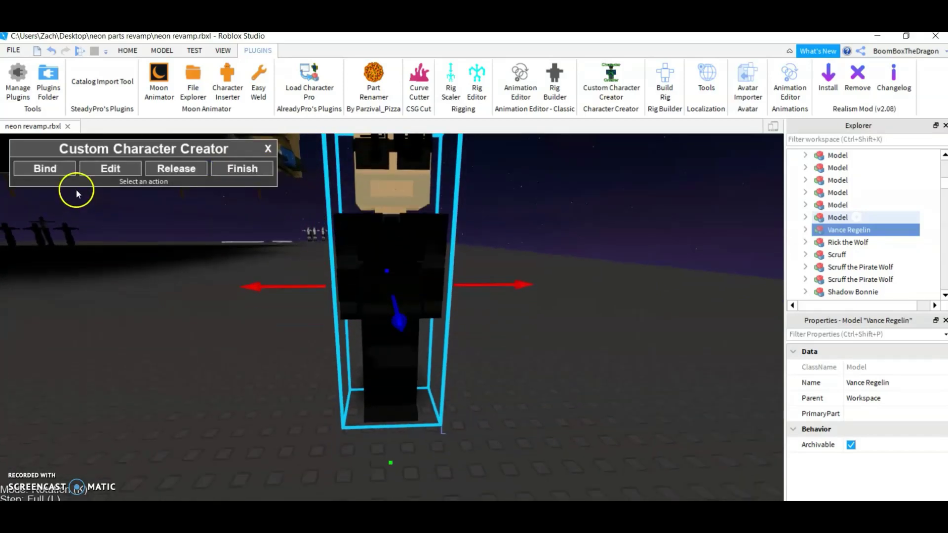
key("w")
key("e")
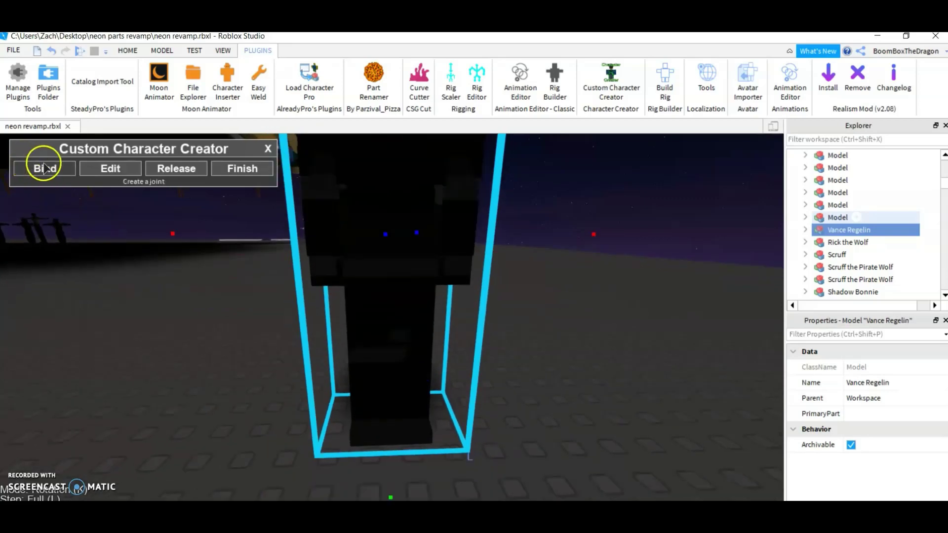
left_click(49, 169)
key("s")
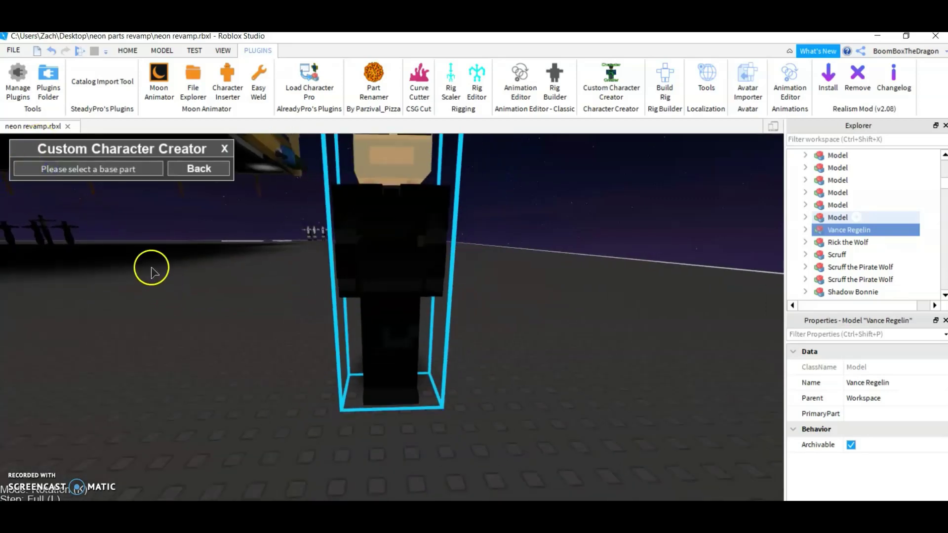
key("w")
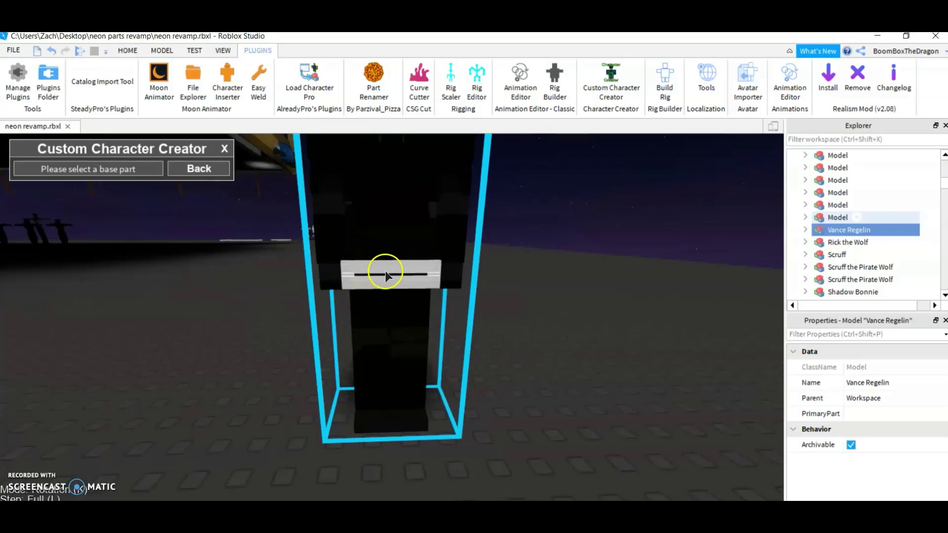
left_click(378, 271)
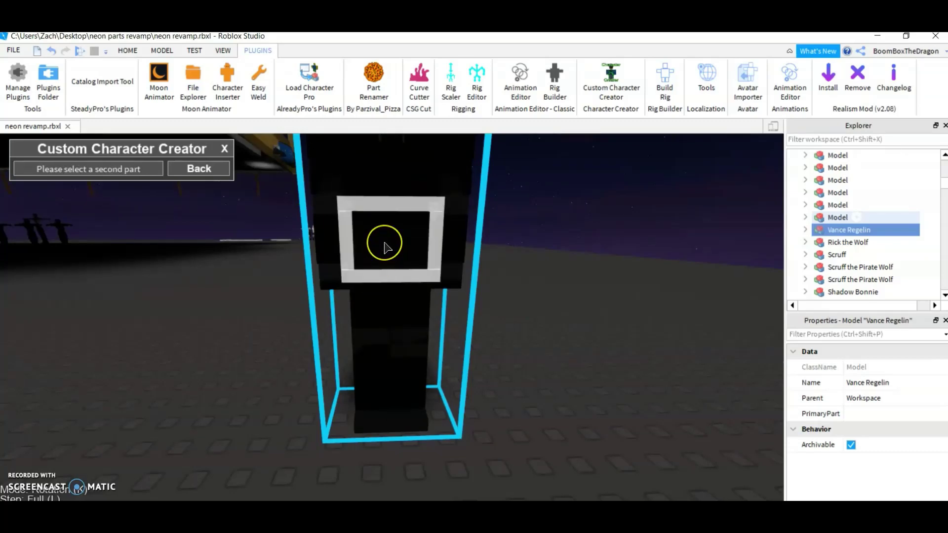
left_click(387, 247)
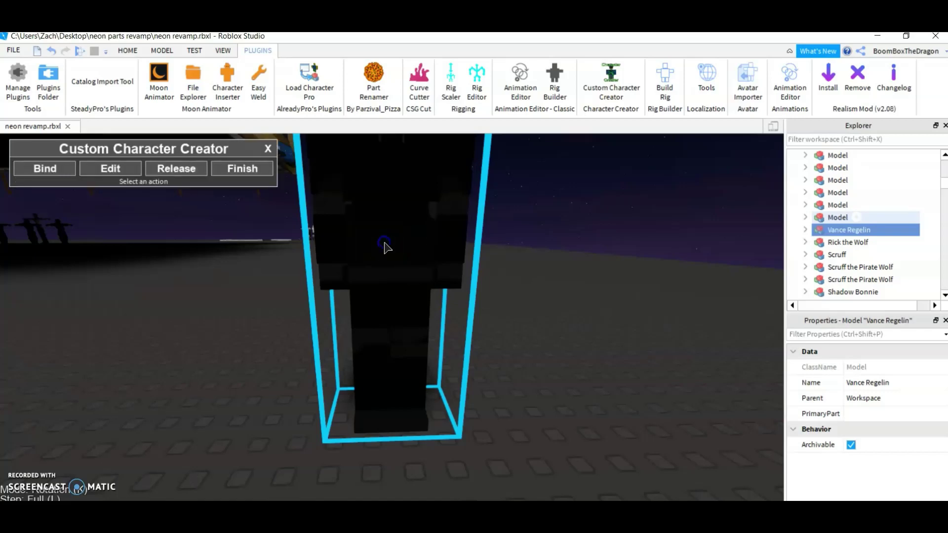
- Bind the lower torso part to the upper torso part
left_click(84, 169)
left_click(376, 296)
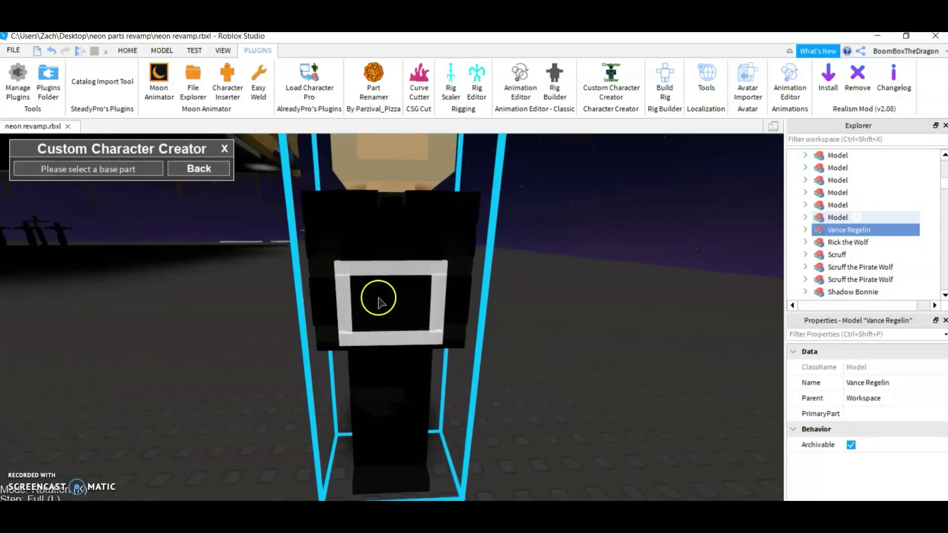
left_click(375, 244)
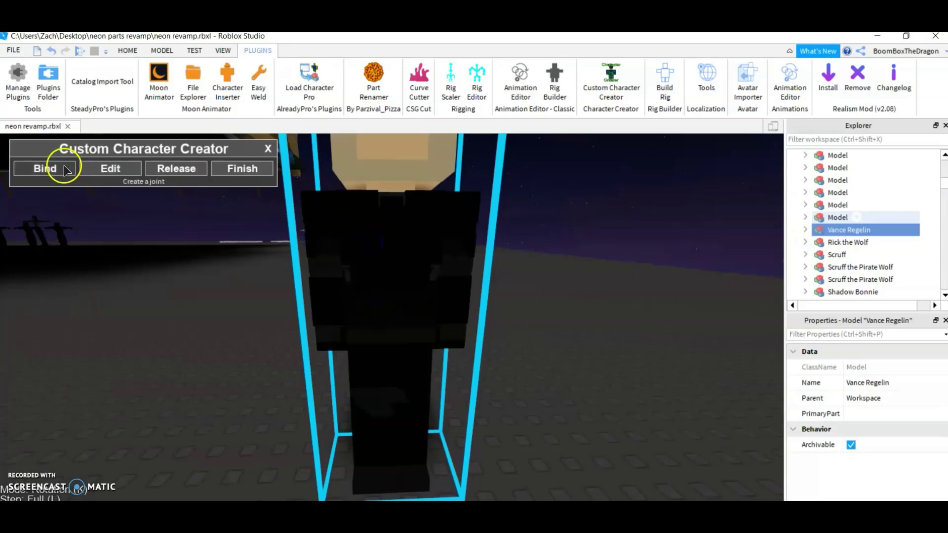
- Bind the upper torso to the character's right upper arm, and that upper arm to the forearm
left_click(45, 168)
left_click(375, 238)
left_click(323, 224)
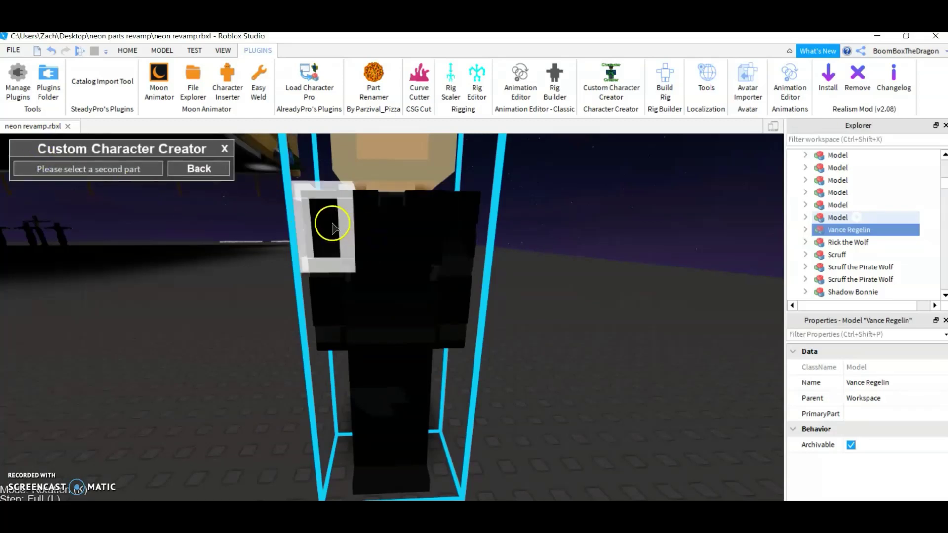
left_click(32, 169)
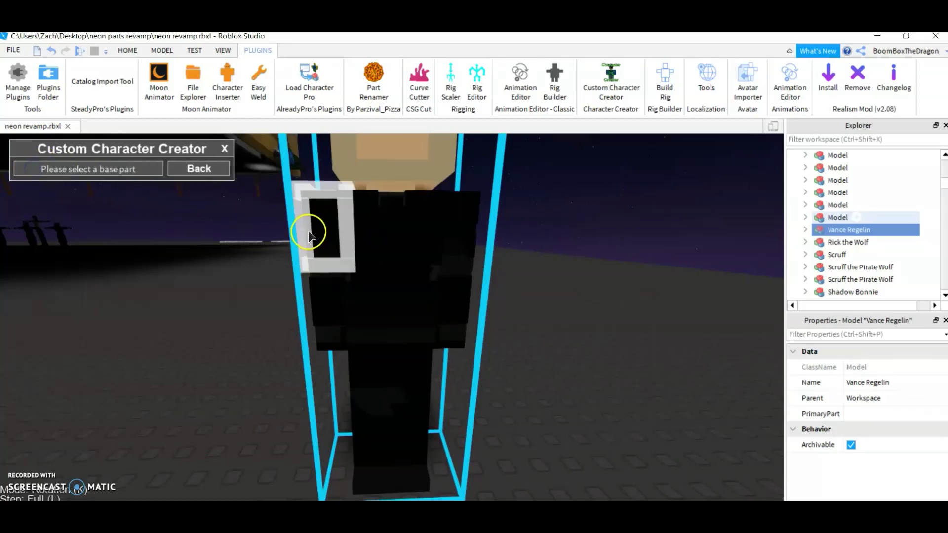
left_click(313, 229)
left_click(317, 286)
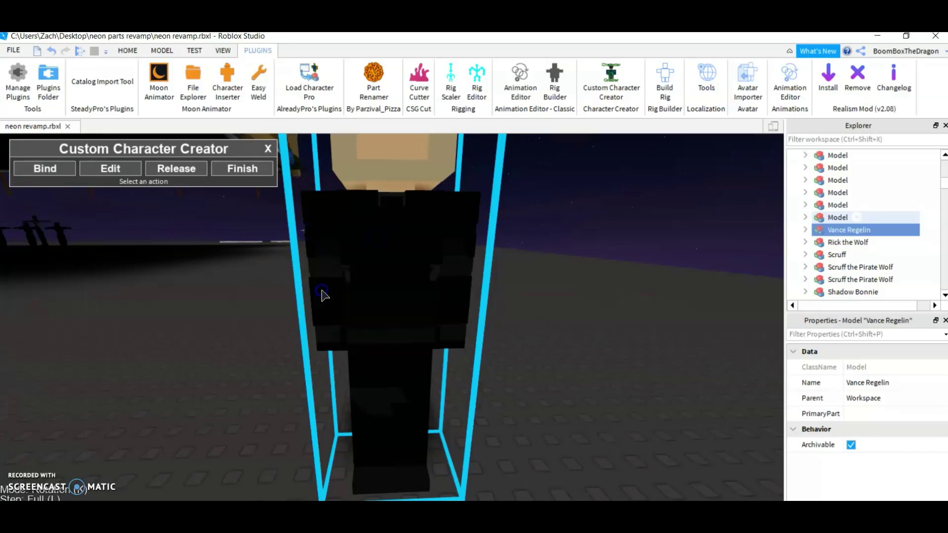
- Bind the right forearm to the wrist part, and the wrist part to the adjoining hand part
left_click(45, 168)
left_click(381, 236)
scroll(364, 250, "up", 1)
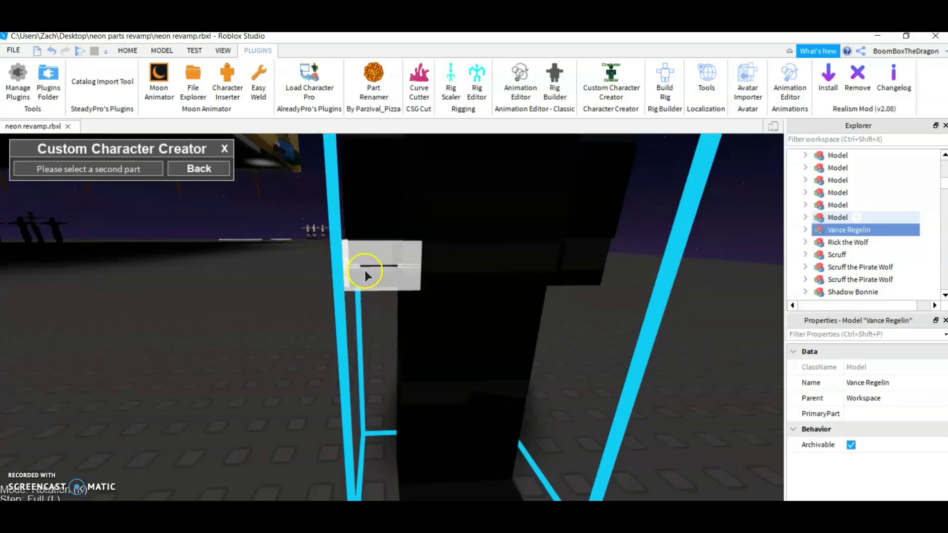
left_click(365, 271)
right_click_drag(365, 270, 365, 271)
left_click(38, 172)
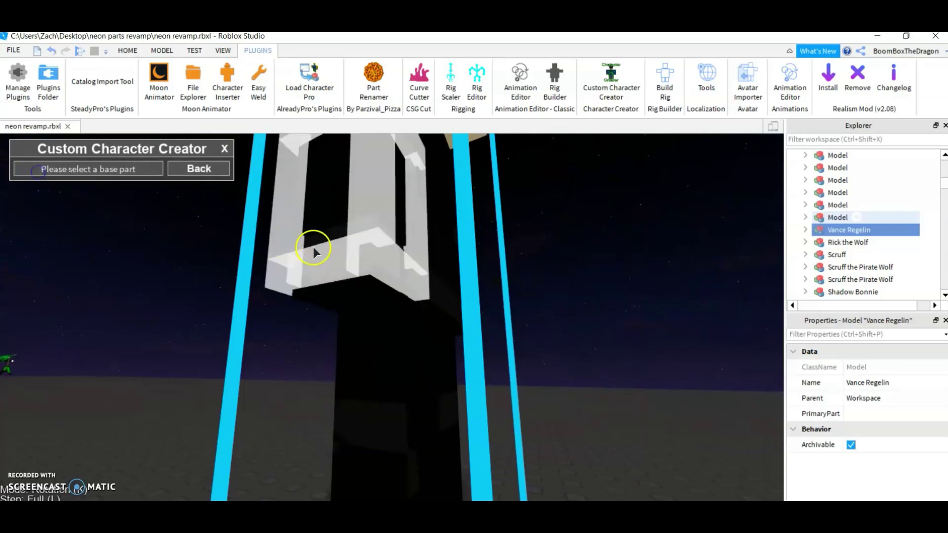
left_click(345, 268)
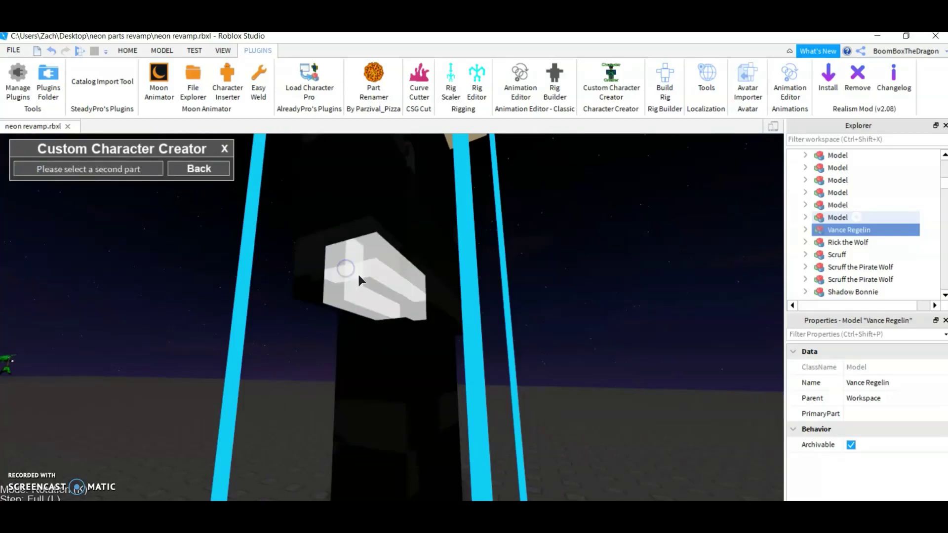
left_click(358, 272)
right_click_drag(303, 303, 303, 303)
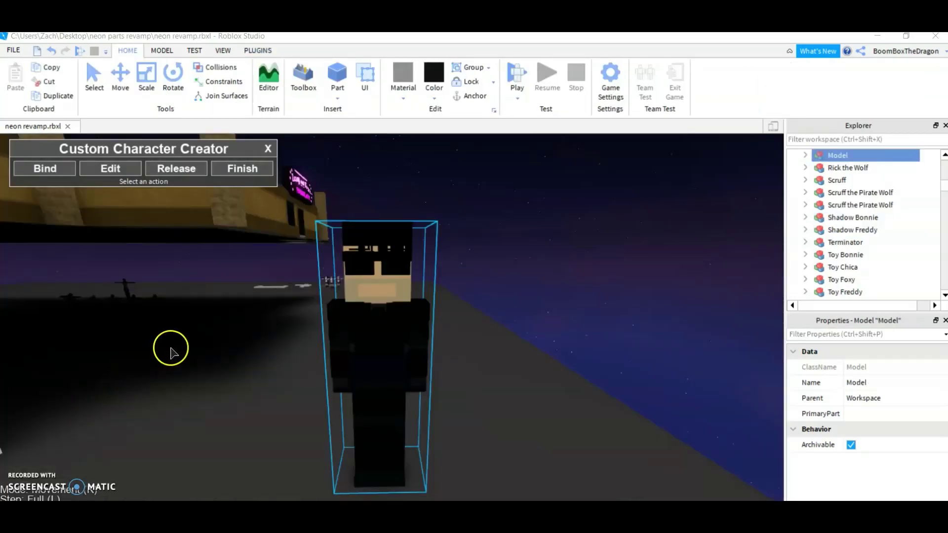
- Start joint editing on the bound character and select the Motor6D joint at one eyebrow
right_click_drag(172, 348, 182, 348)
key("w")
key("d")
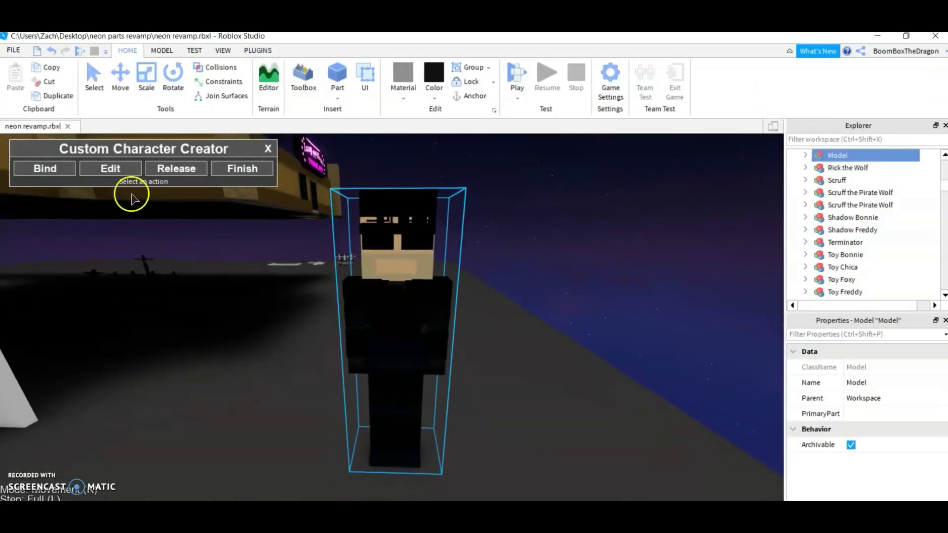
left_click(117, 165)
right_click_drag(298, 293, 298, 296)
key("w")
key("w")
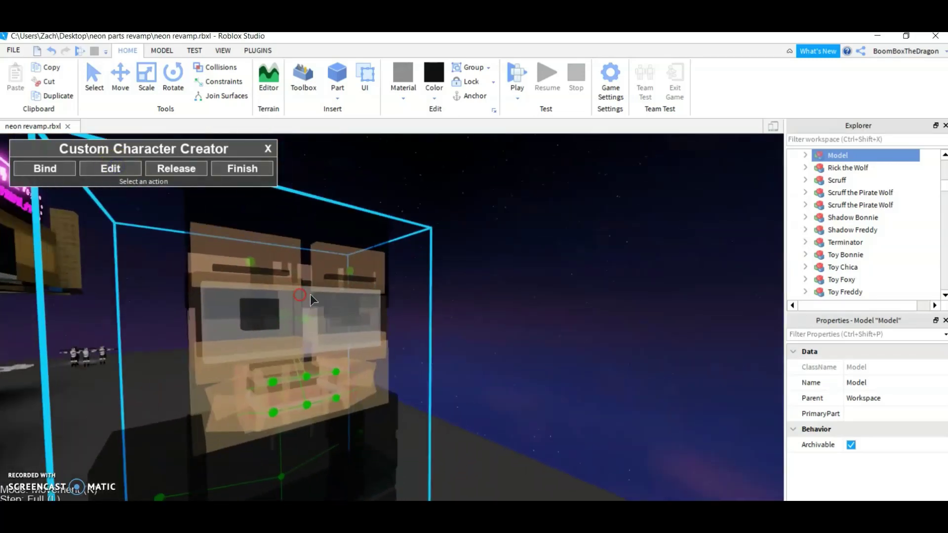
right_click_drag(356, 318, 355, 319)
key("w")
key("a")
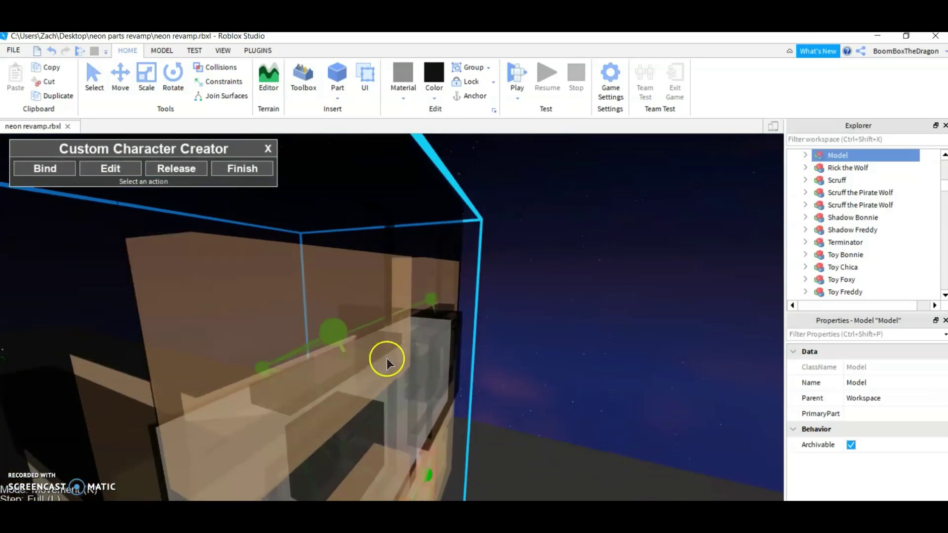
key("w")
key("a")
left_click(467, 351)
key("s")
right_click_drag(467, 350, 464, 357)
key("e")
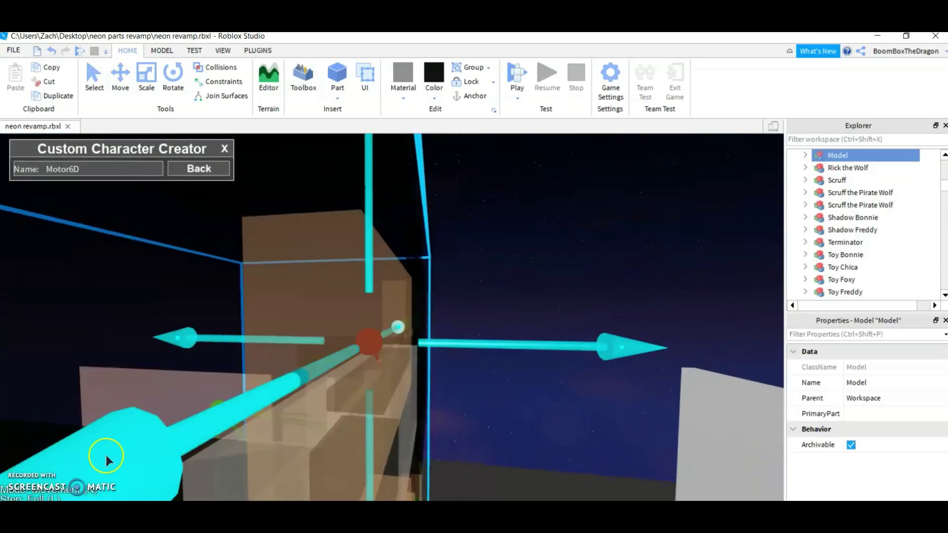
- Toggle the joint handles to rotation and back to movement, and set the step to Free
left_click(63, 494)
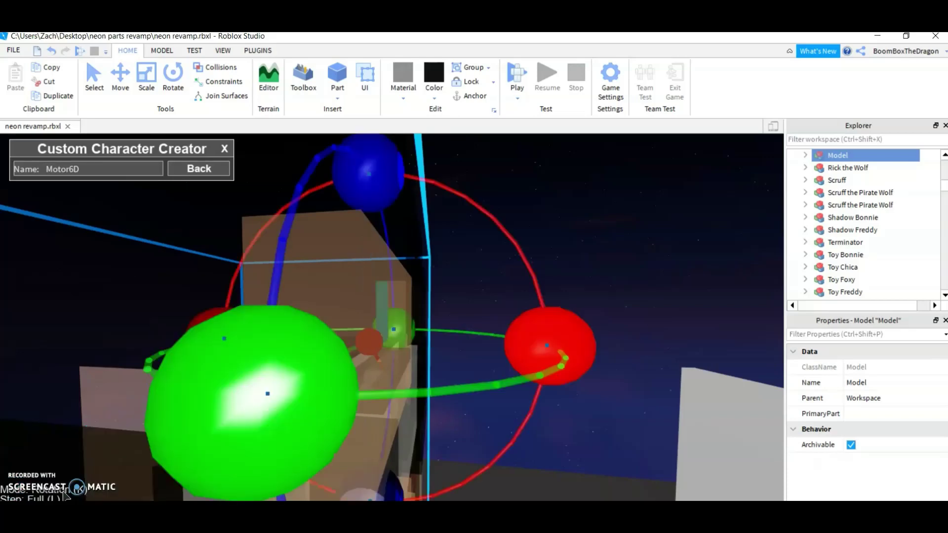
left_click(60, 495)
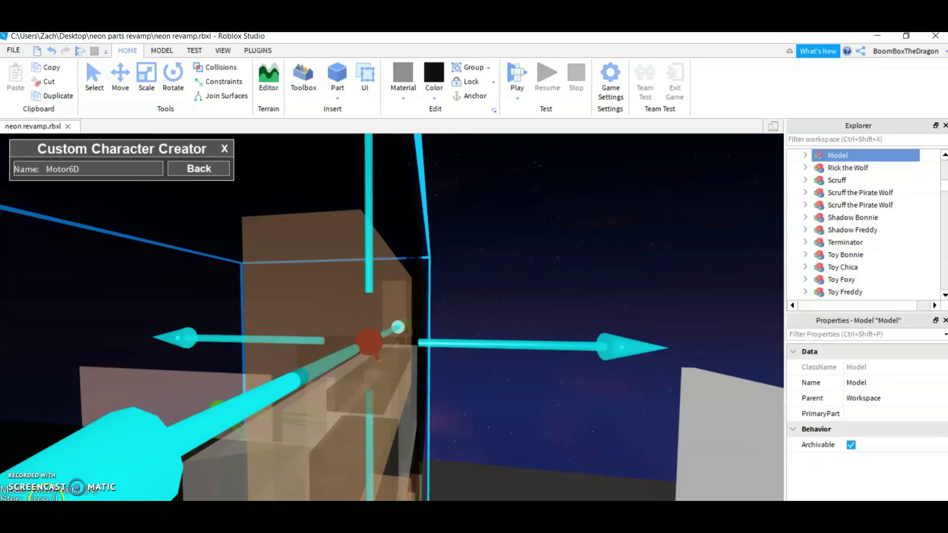
right_click_drag(224, 476, 234, 475)
scroll(233, 473, "down", 1)
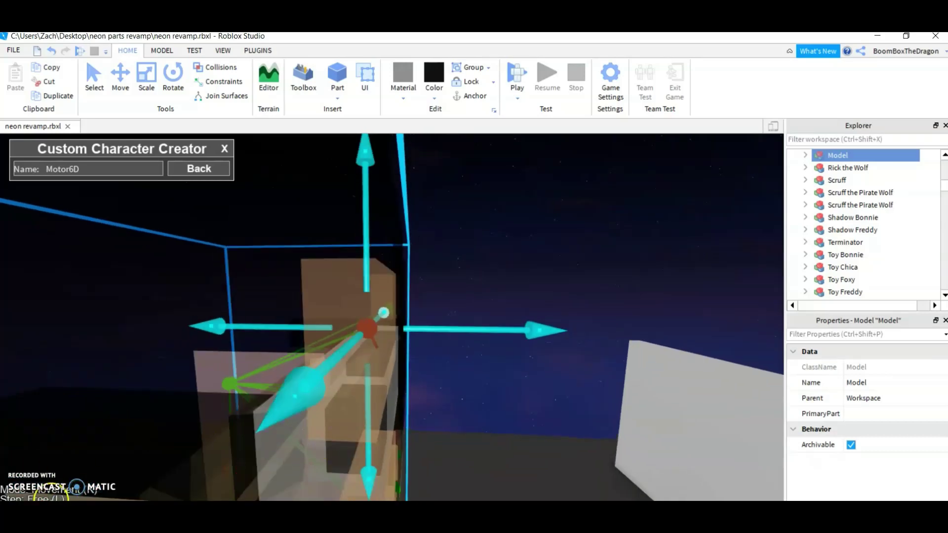
- Shift the selected eyebrow joint slightly sideways and down using the movement handles
scroll(373, 387, "up", 3)
scroll(452, 316, "down", 2)
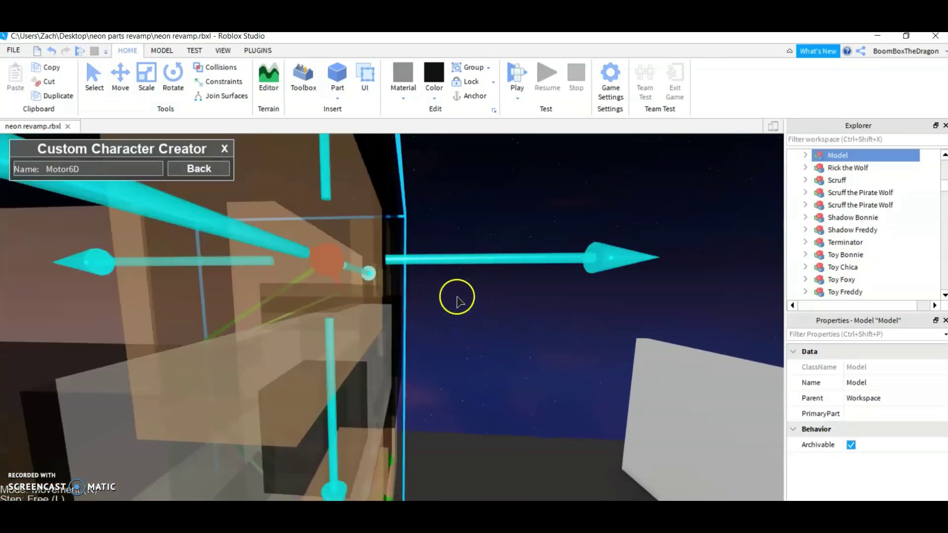
scroll(456, 296, "down", 1)
right_click_drag(456, 297, 451, 295)
scroll(448, 295, "up", 2)
left_click_drag(435, 266, 459, 263)
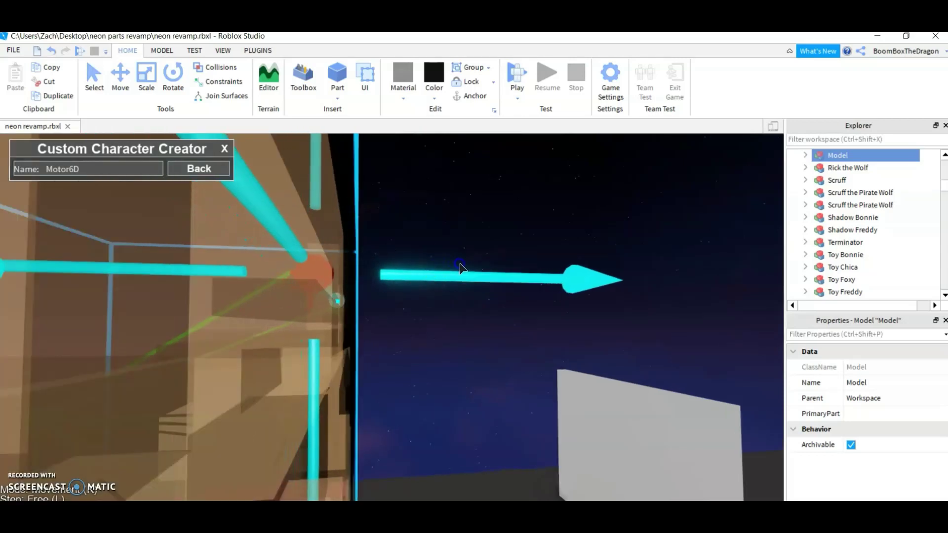
scroll(461, 269, "up", 2)
scroll(344, 378, "up", 1)
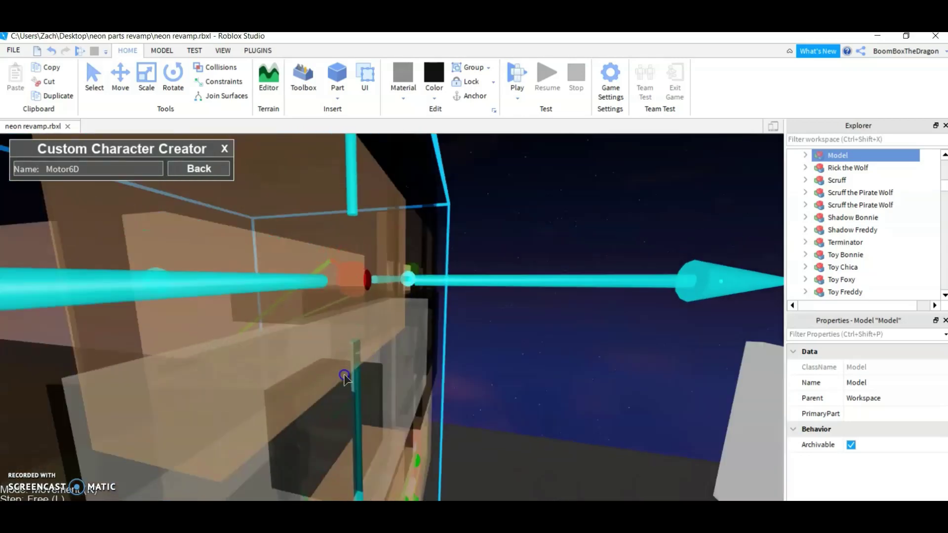
left_click_drag(344, 375, 349, 390)
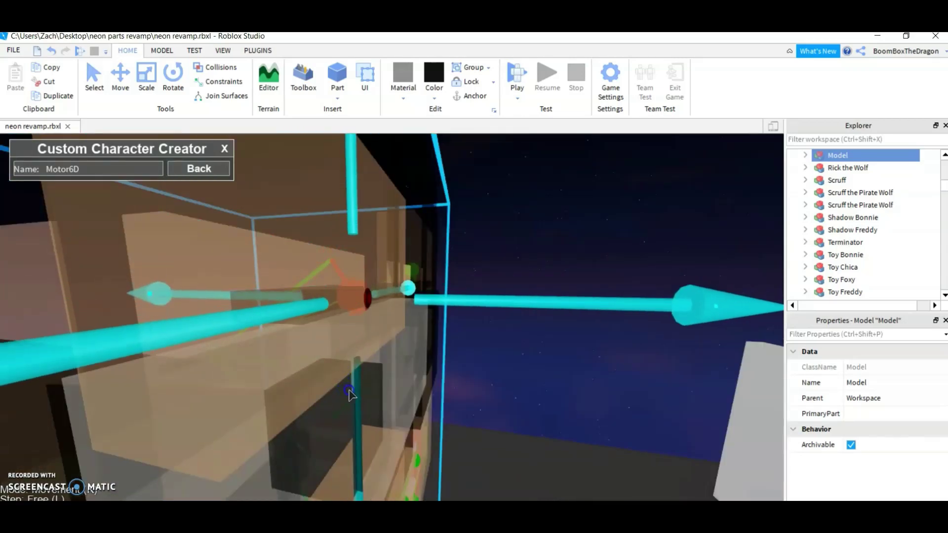
left_click(349, 390)
right_click_drag(296, 314, 263, 301)
left_click(257, 298)
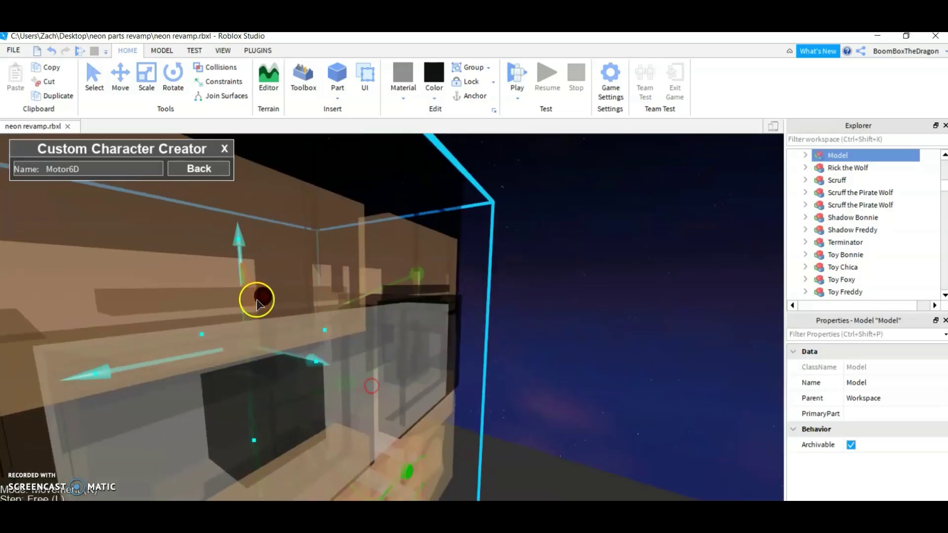
- Select the joint at the opposite eyebrow for editing
right_click_drag(380, 319, 381, 320)
scroll(447, 333, "up", 3)
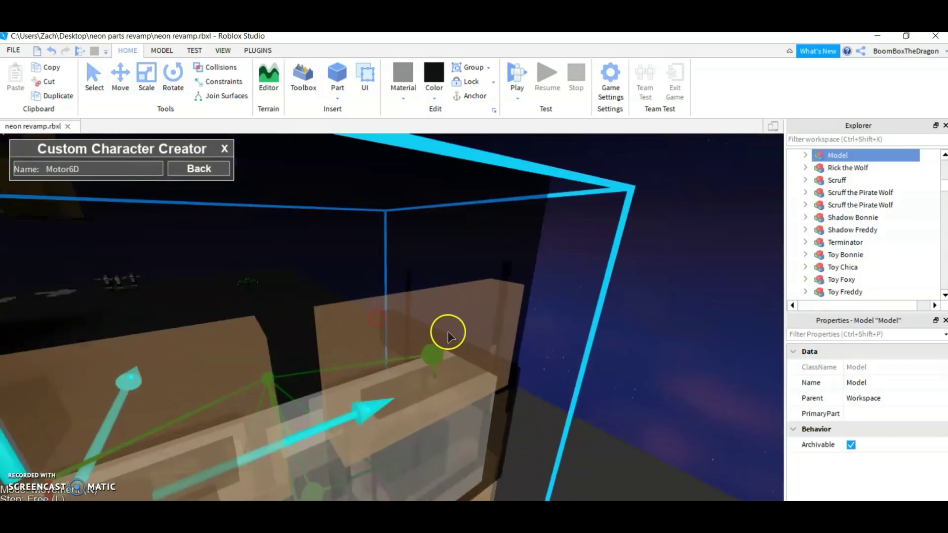
left_click(444, 354)
right_click_drag(444, 355, 442, 356)
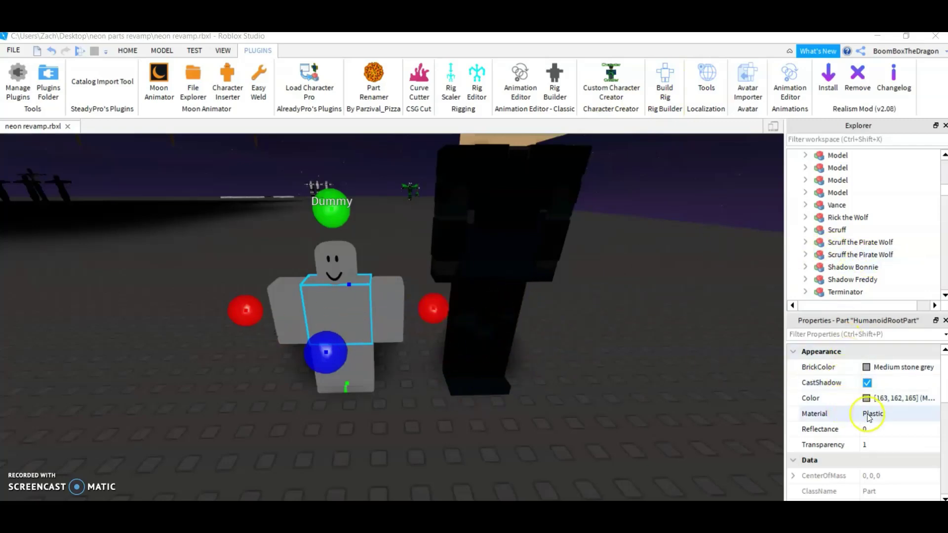
- Set the parent of the dummy's HumanoidRootPart to the Vance model
scroll(906, 450, "down", 2)
left_click(885, 460)
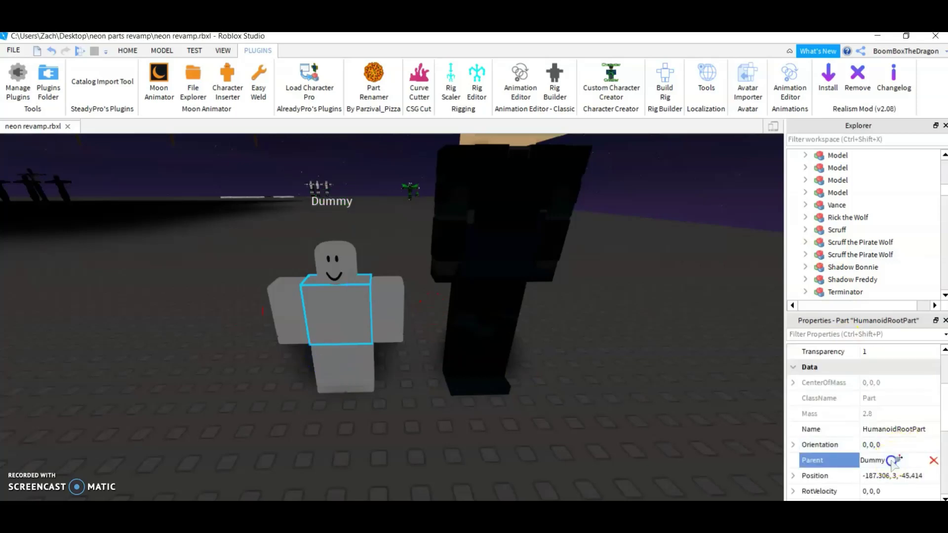
left_click(834, 207)
- Move the HumanoidRootPart along the X axis into the black-suited character's legs, to about X -192
left_click(137, 52)
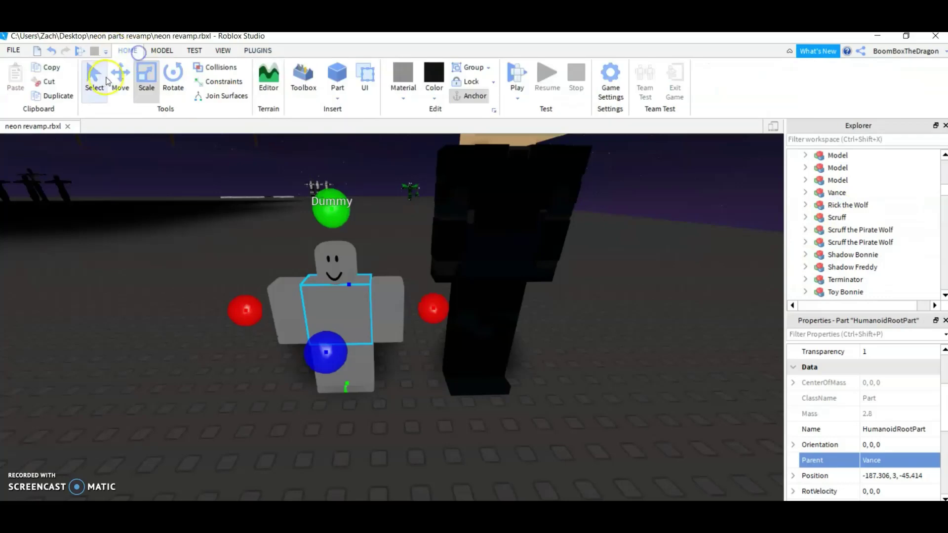
left_click(120, 76)
right_click_drag(443, 326, 440, 322)
key("d")
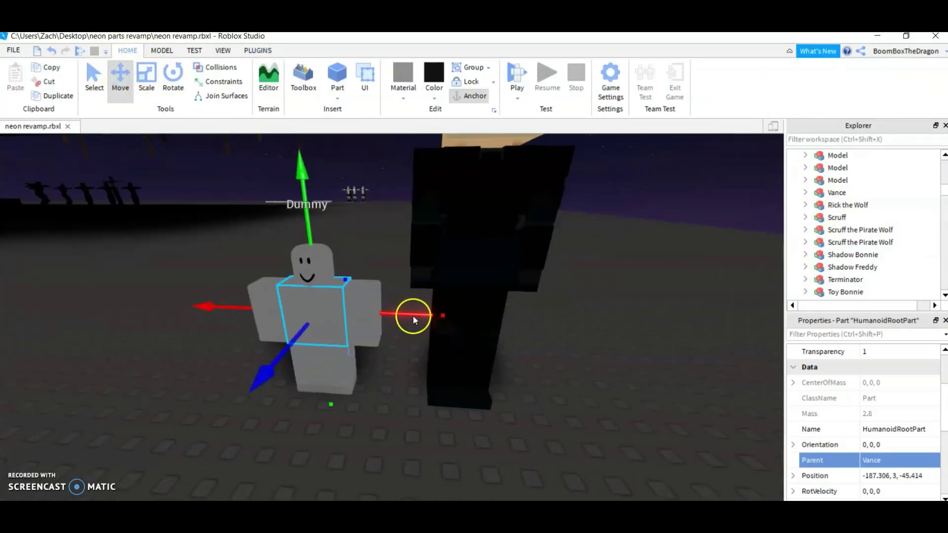
key("d")
left_click_drag(389, 310, 549, 315)
scroll(507, 292, "up", 2)
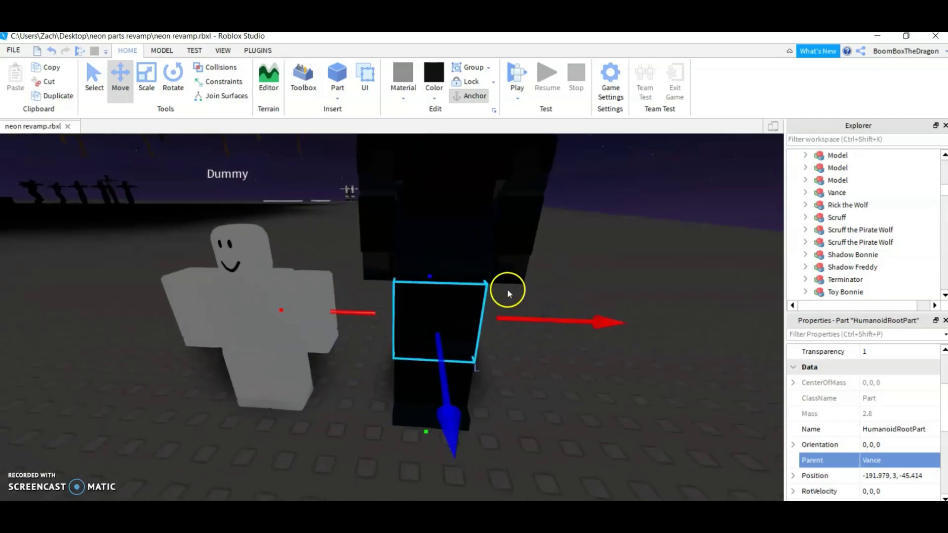
- Examine the HumanoidRootPart's placement inside the black-suited character's legs from the front, side and above
right_click_drag(508, 291, 481, 226)
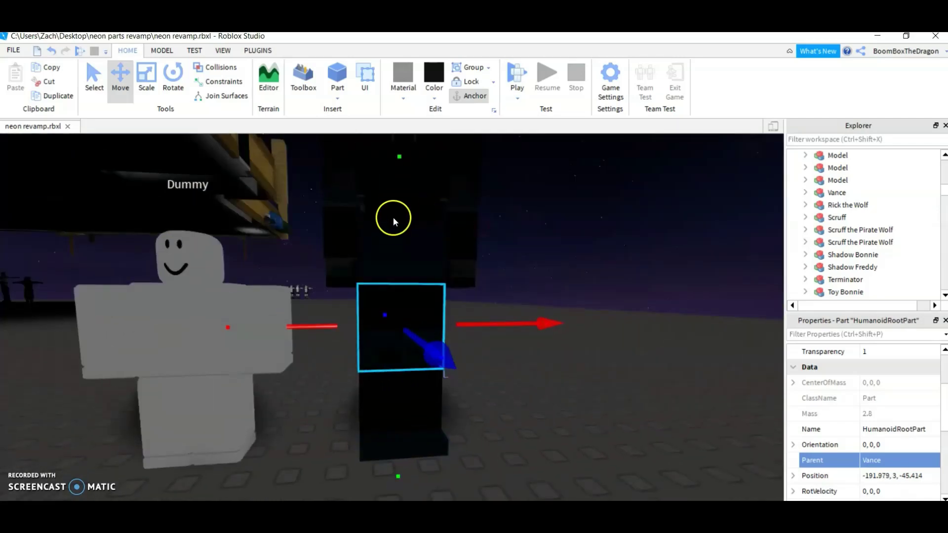
right_click_drag(392, 217, 395, 220)
scroll(443, 338, "up", 2)
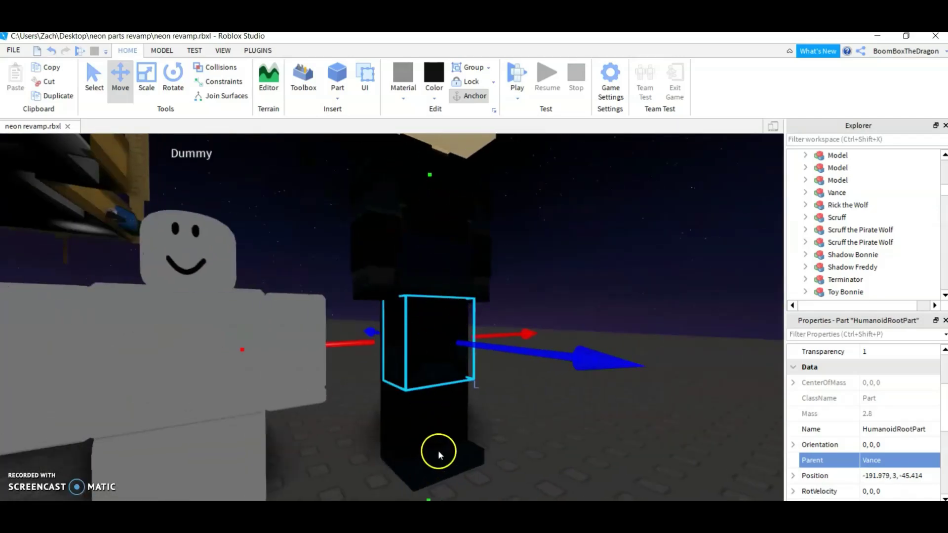
right_click_drag(464, 330, 465, 332)
scroll(464, 341, "up", 2)
scroll(464, 342, "up", 1)
right_click_drag(502, 361, 578, 373)
right_click_drag(248, 374, 513, 394)
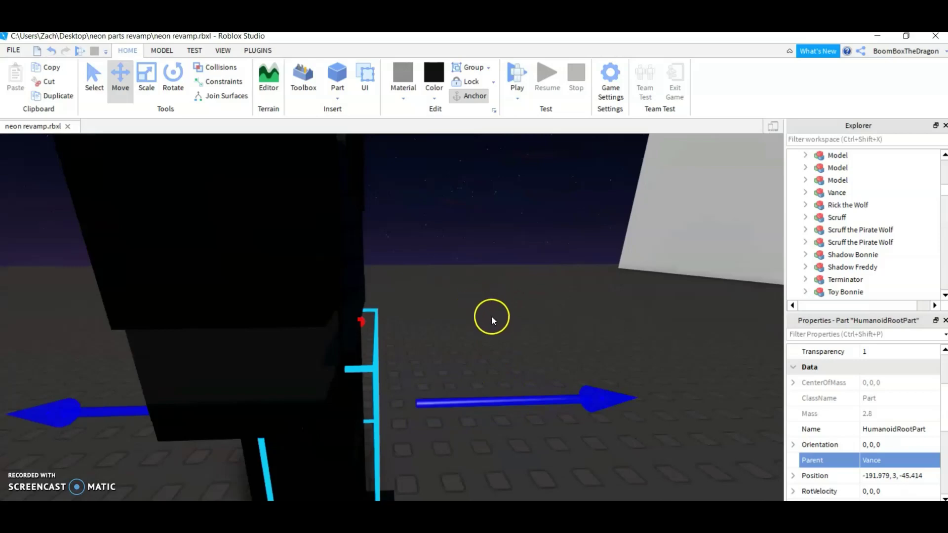
right_click_drag(491, 316, 474, 309)
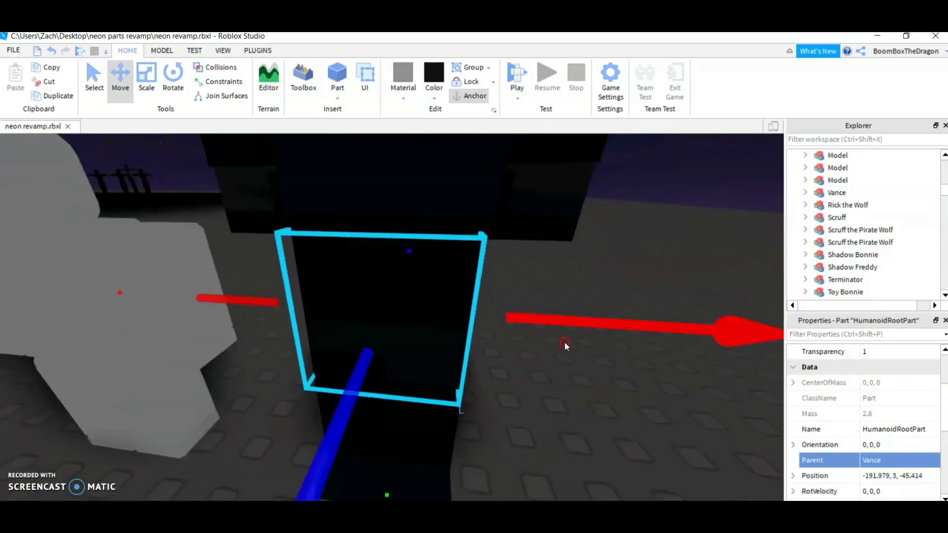
right_click_drag(564, 342, 564, 342)
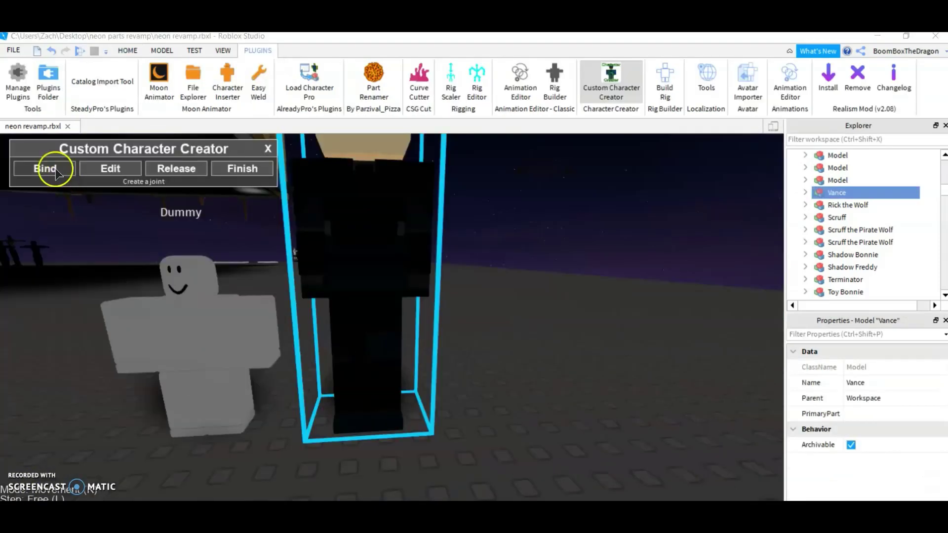
- Bind the HumanoidRootPart as base part to the waist part of the Vance model with Custom Character Creator
left_click(56, 174)
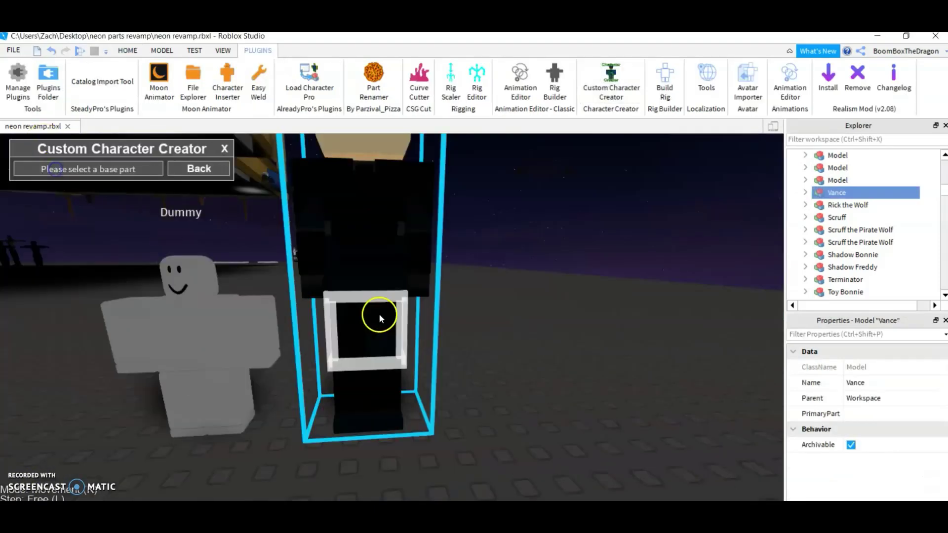
left_click(366, 328)
left_click(356, 280)
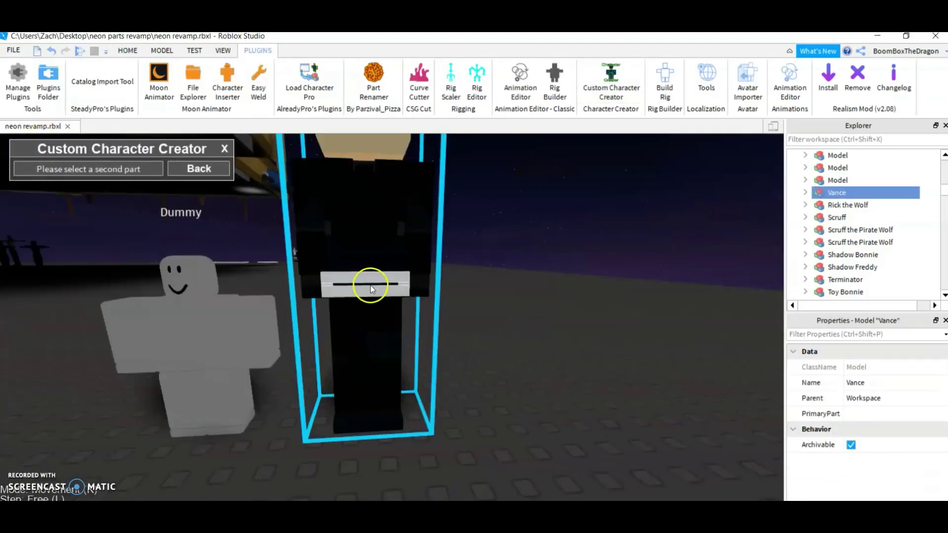
left_click(368, 286)
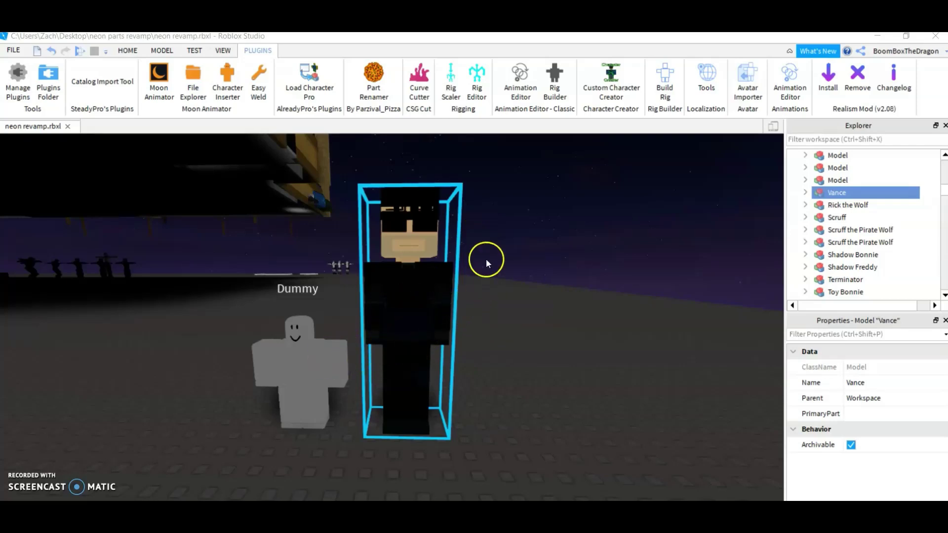
- Add a Humanoid object to the Vance model
left_click(854, 193)
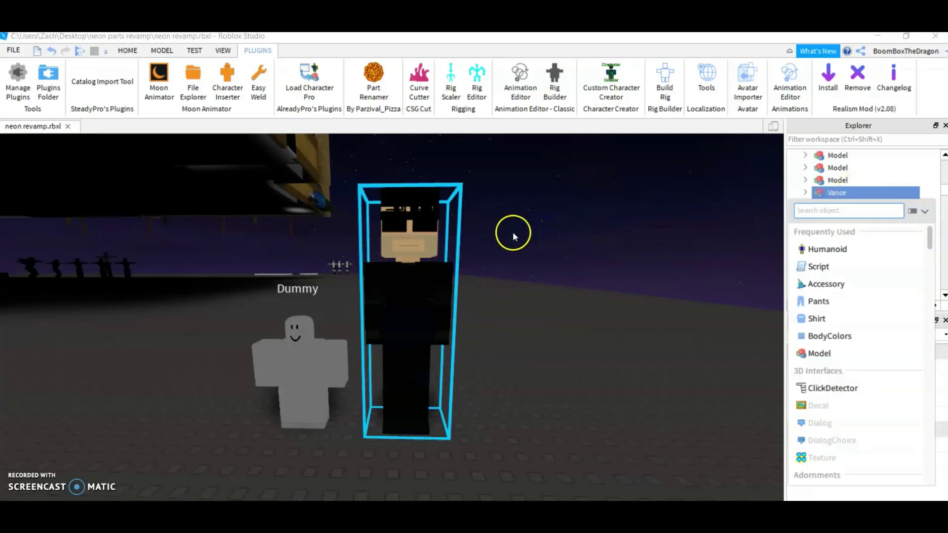
left_click(829, 249)
right_click_drag(514, 306, 512, 305)
key("s")
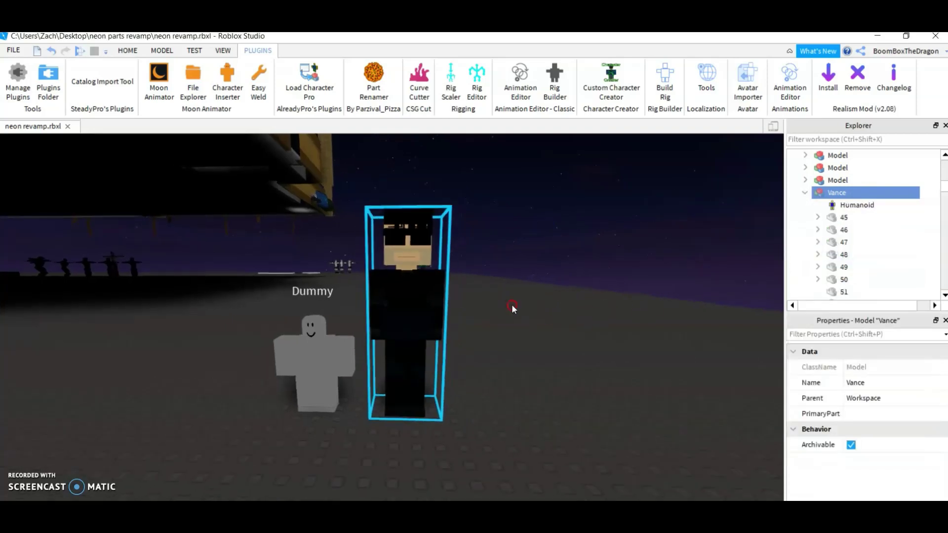
key("e")
key("w")
key("q")
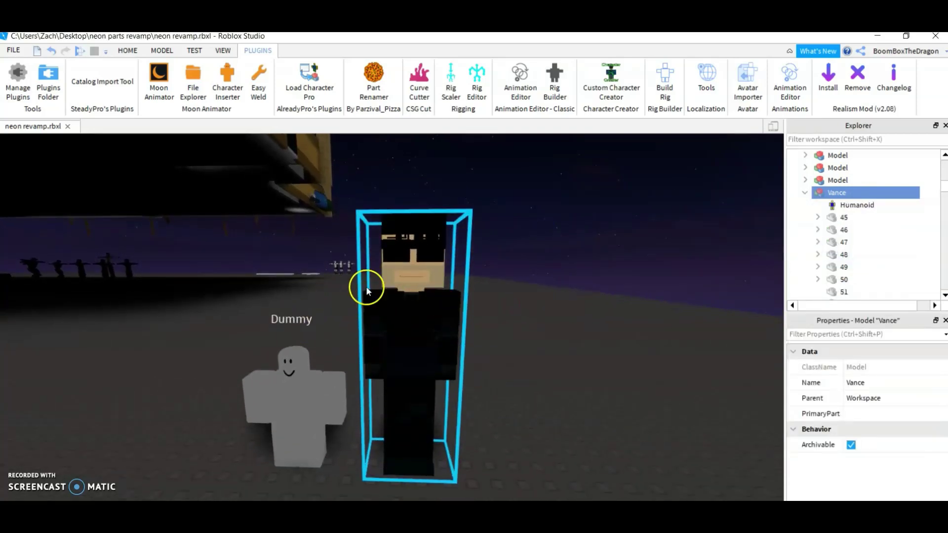
- Load the Vance model into the Rig Editor and switch to the Edit Joints mode
left_click(477, 89)
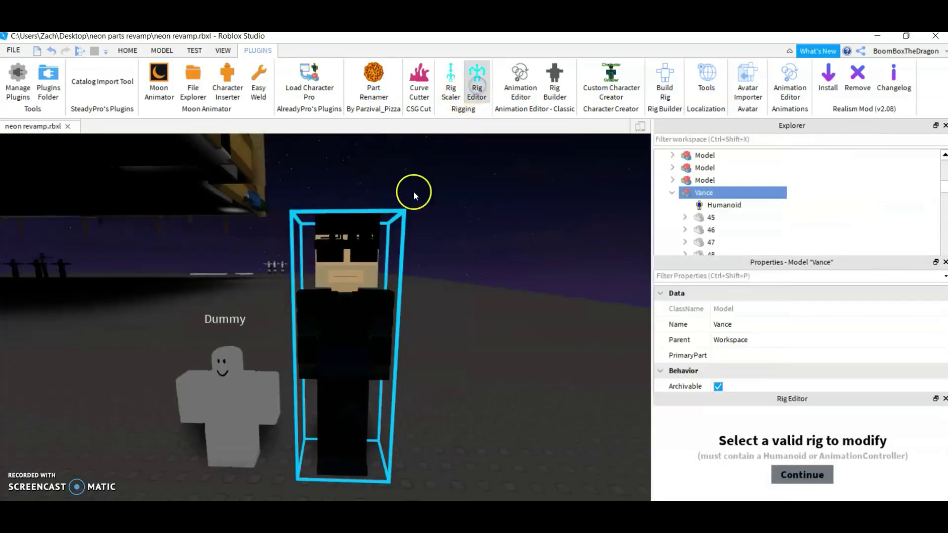
left_click(799, 474)
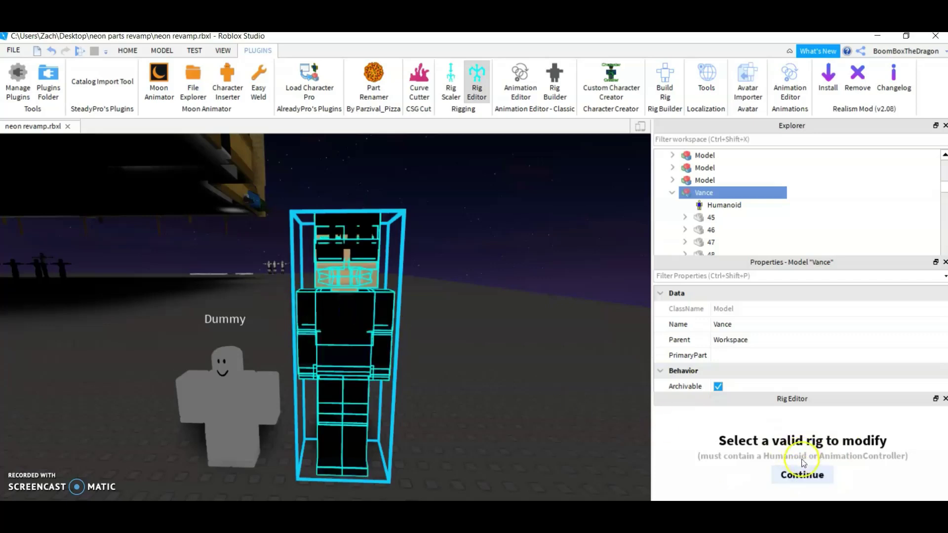
left_click(823, 422)
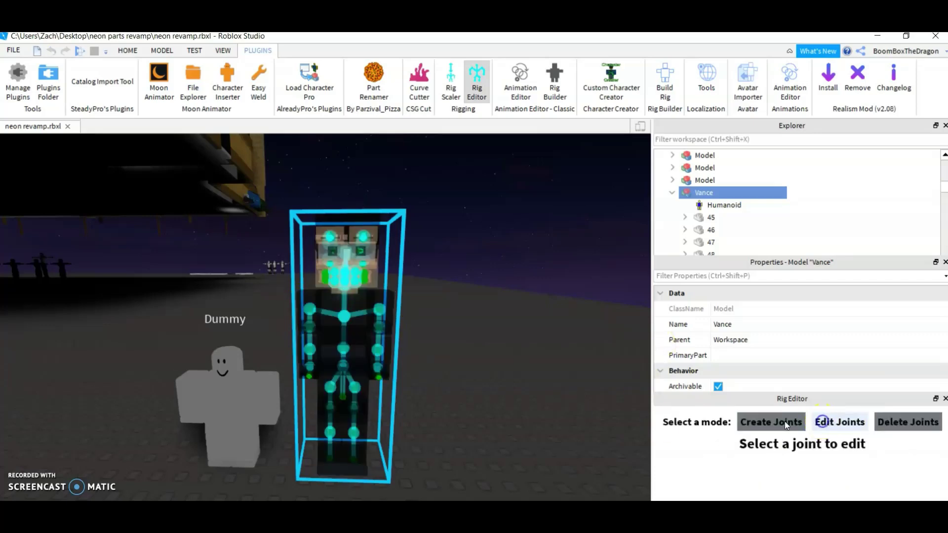
- Examine the joint layout of the Vance rig's face, arms and legs, and close the Rig Editor
right_click_drag(521, 362, 517, 373)
key("w")
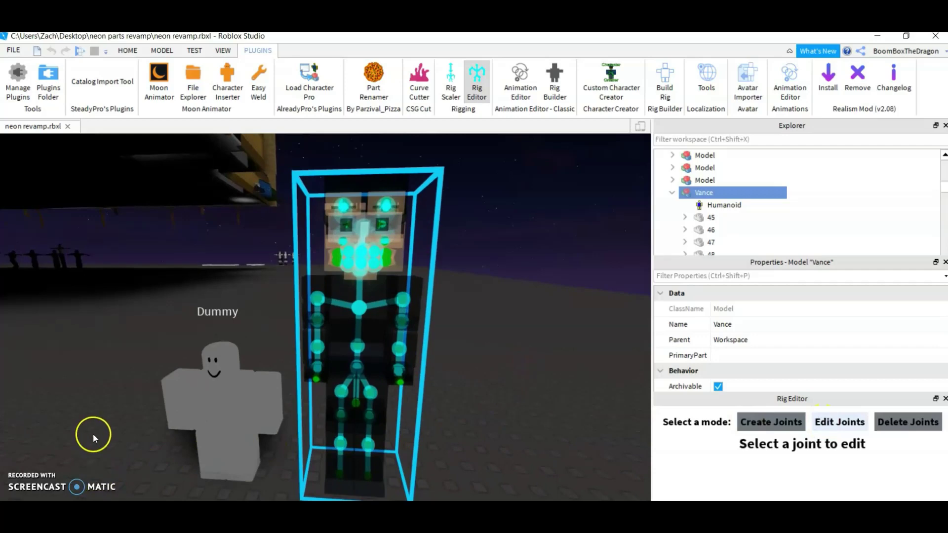
key("w")
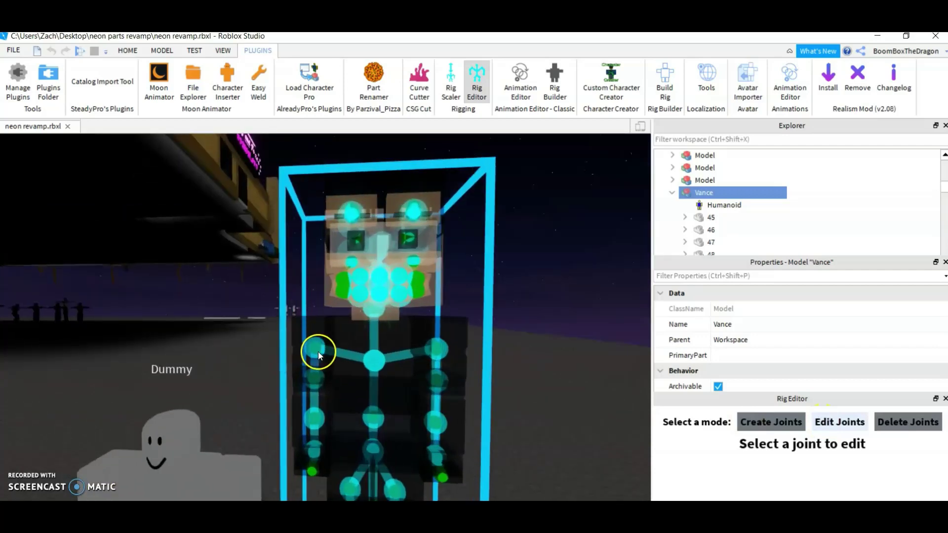
left_click(221, 369)
key("w")
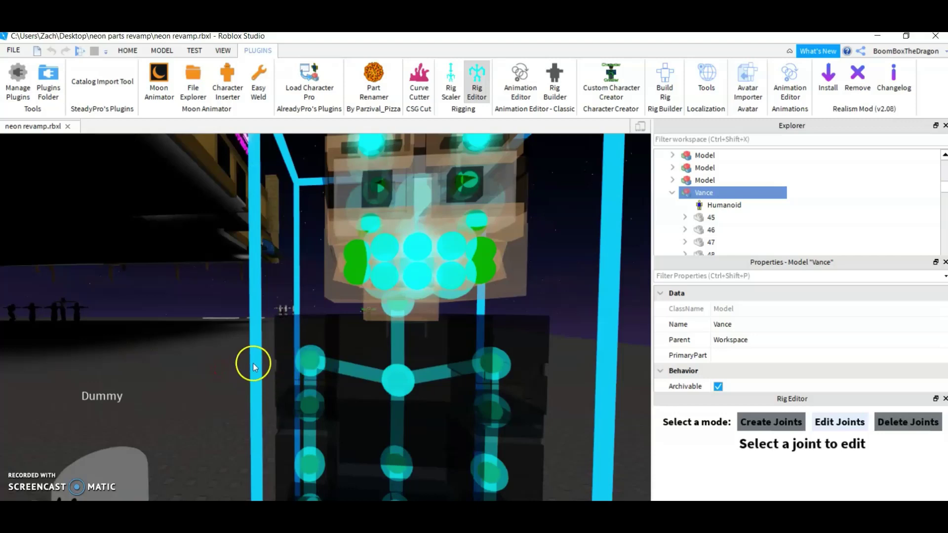
key("f")
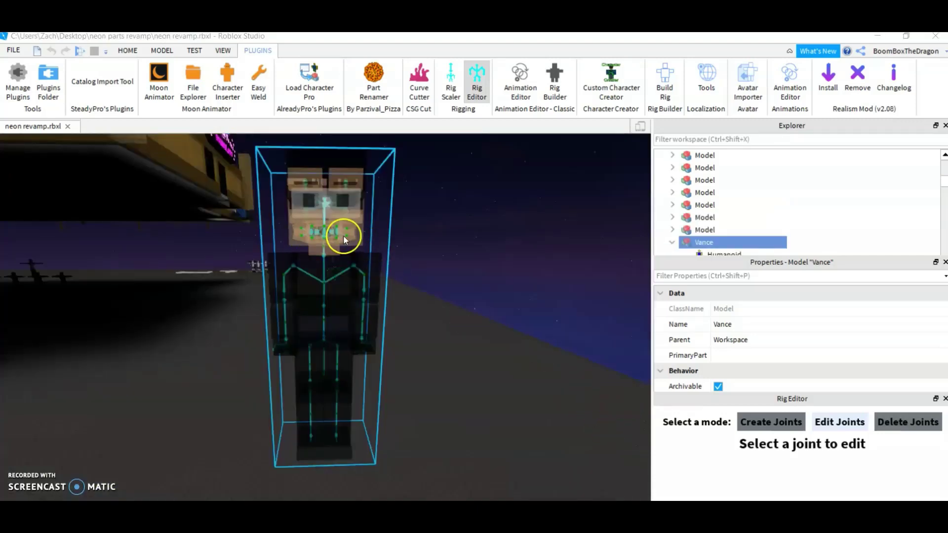
left_click(945, 399)
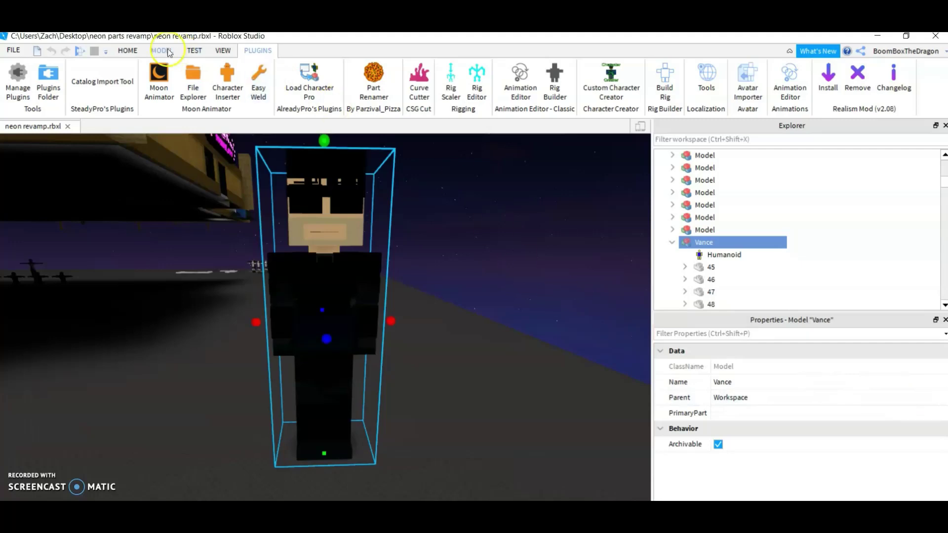
- Start the Animation Editor and load the Vance character as the rig to animate
left_click(497, 215)
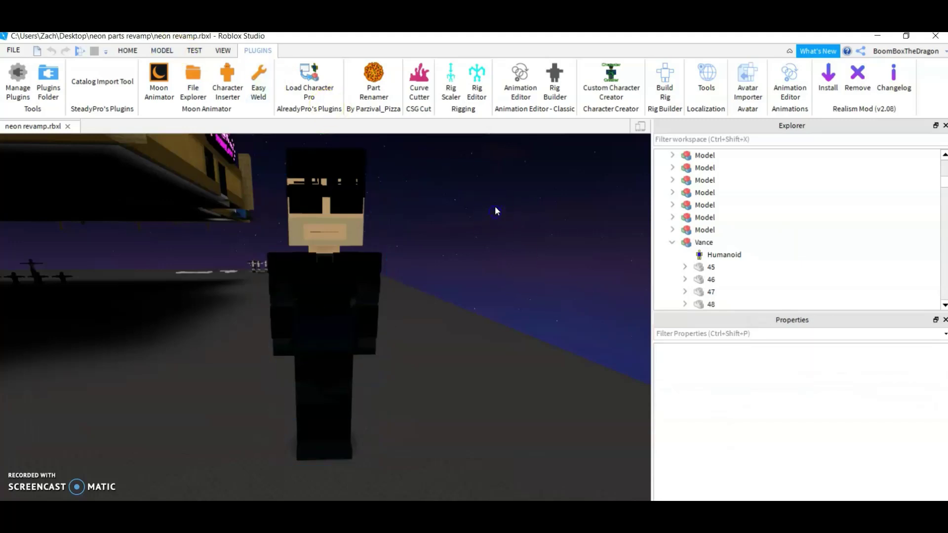
left_click(790, 90)
left_click(335, 234)
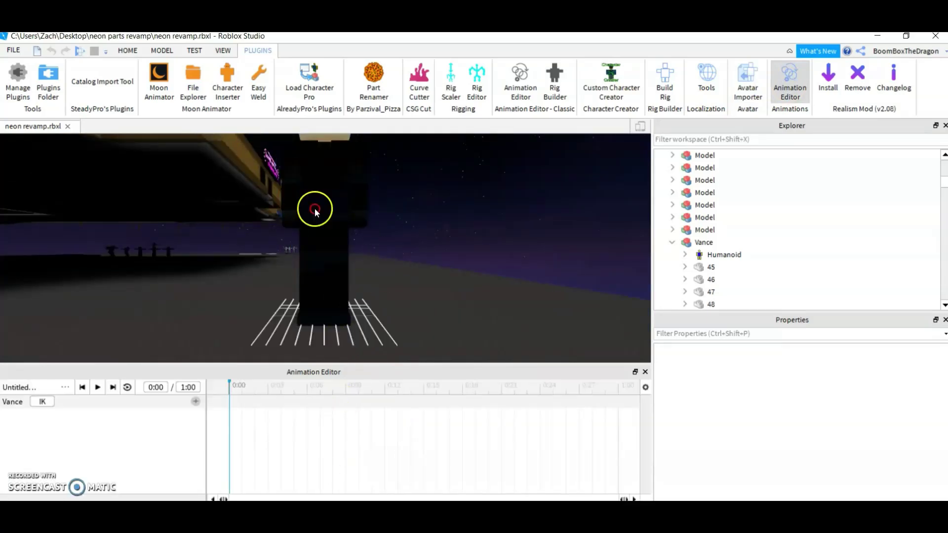
- Select the Vance character's head and rotate it with its rotation handle at time 0:00
right_click_drag(315, 208, 338, 229)
left_click(384, 209)
right_click_drag(423, 279, 345, 232)
left_click(464, 309)
right_click_drag(434, 298, 306, 256)
scroll(358, 248, "down", 5)
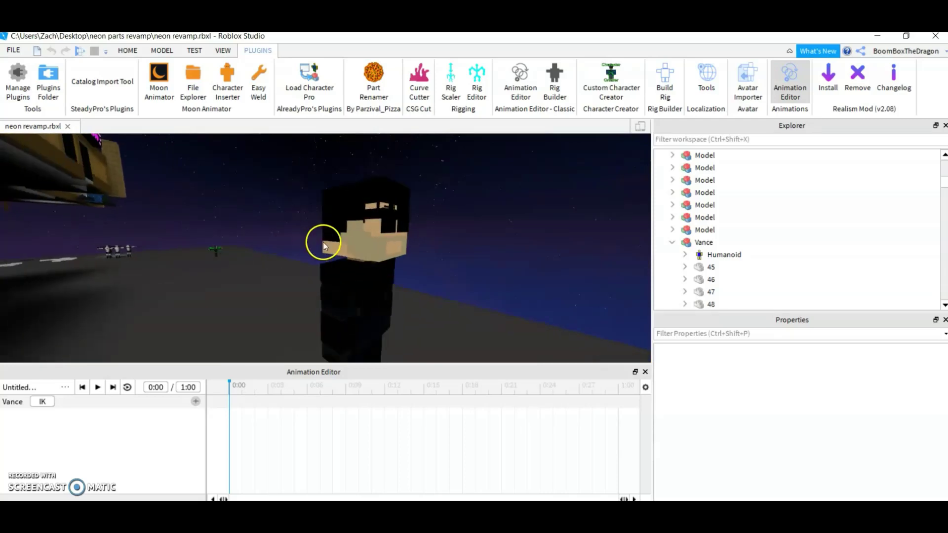
left_click(375, 245)
right_click_drag(375, 245, 374, 249)
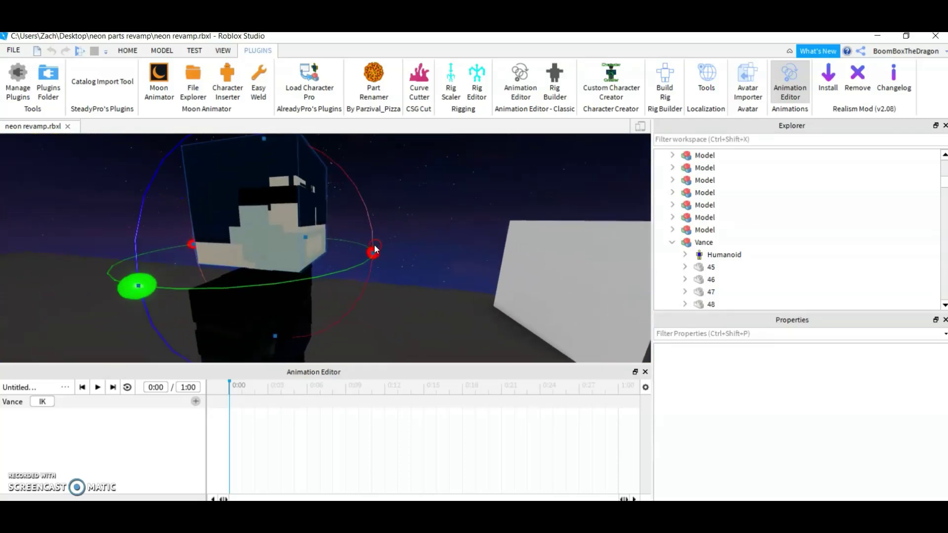
left_click_drag(374, 254, 340, 263)
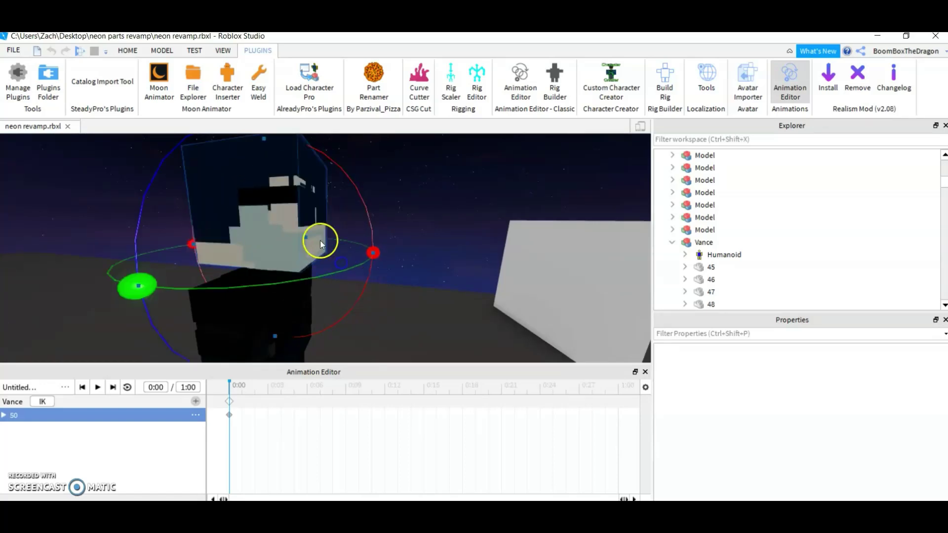
- Set the rotation snap to 0° and rotate the head again to test its joint
left_click(162, 51)
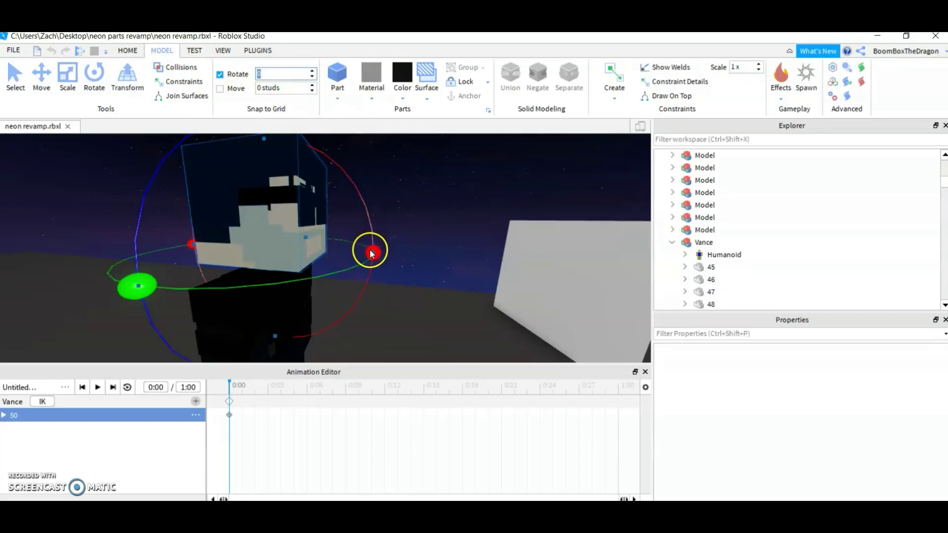
mouse_move(372, 252)
left_mouse_down()
mouse_move(368, 275)
mouse_move(354, 232)
mouse_move(356, 273)
mouse_move(313, 271)
mouse_move(370, 227)
mouse_move(363, 273)
mouse_move(364, 237)
mouse_move(367, 260)
mouse_move(373, 254)
left_mouse_up()
left_click(380, 234)
right_click_drag(382, 233, 383, 232)
- Try rotating the upper head part (51) about its joint and undo the rotation
left_click(246, 183)
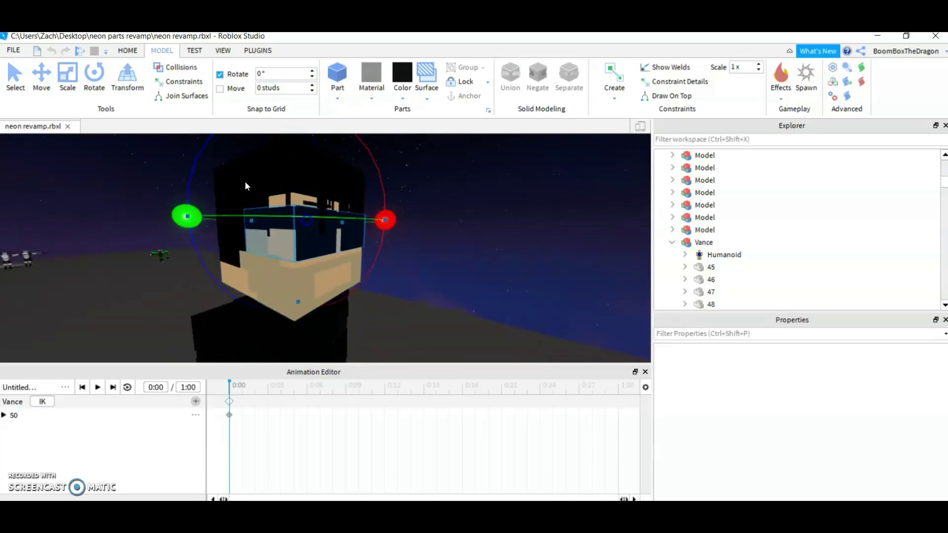
right_click_drag(317, 227, 318, 227)
mouse_move(398, 254)
left_mouse_down()
mouse_move(354, 167)
mouse_move(393, 249)
left_mouse_up()
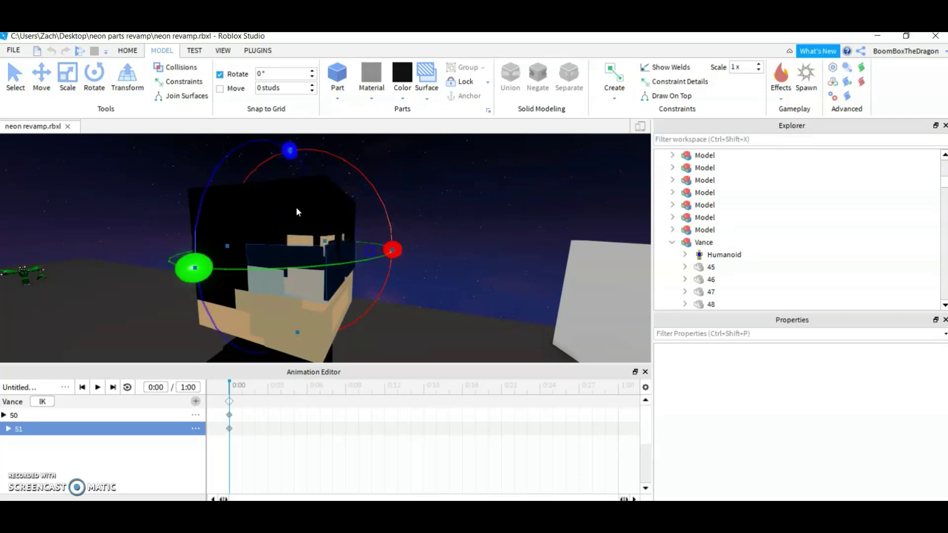
key("ctrl+z")
left_click(415, 296)
- Try moving the eyebrow part (13) vertically on the character's face
right_click_drag(415, 297, 413, 294)
right_click_drag(269, 240, 277, 241)
left_click(434, 177)
right_click_drag(434, 178, 434, 178)
right_click_drag(359, 206, 359, 205)
right_click_drag(280, 165, 280, 165)
right_click_drag(350, 198, 360, 198)
left_click(363, 197)
scroll(389, 233, "down", 2)
scroll(395, 238, "up", 1)
right_click_drag(390, 245, 358, 255)
left_click(356, 255)
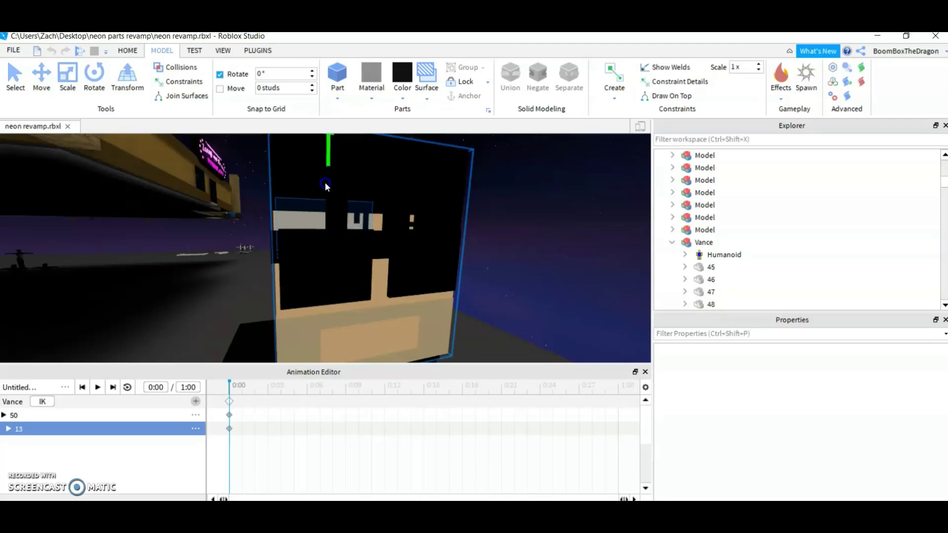
left_click_drag(325, 173, 326, 167)
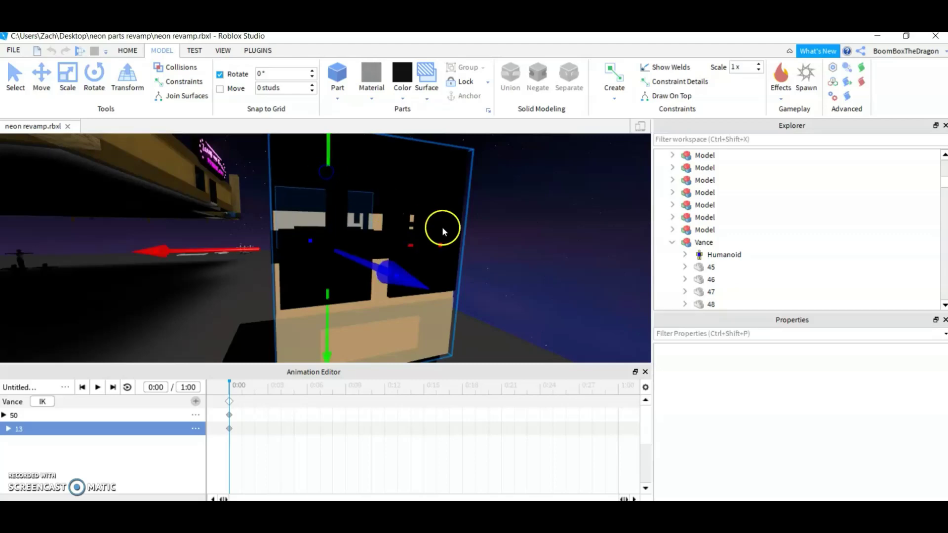
left_click(502, 257)
right_click_drag(522, 269, 521, 269)
scroll(343, 312, "up", 4)
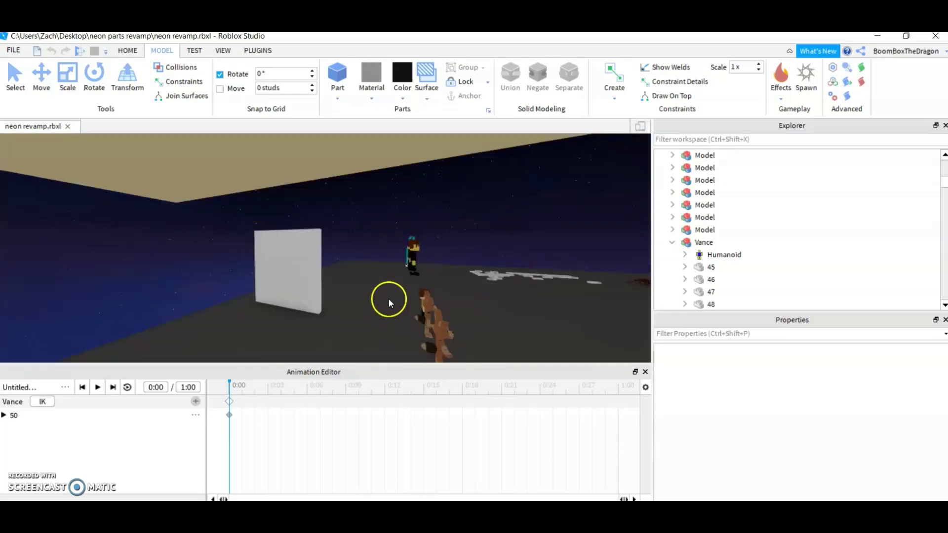
- Move the small middle mouth part (4) along its vertical axis at time 0:00
right_click_drag(389, 299, 389, 299)
left_click(337, 279)
right_click_drag(336, 280, 304, 278)
left_click(307, 285)
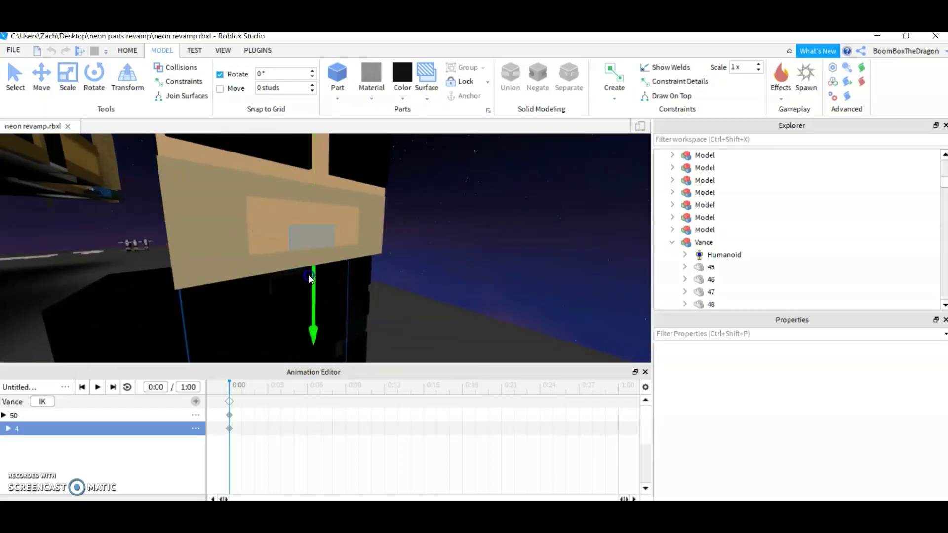
left_click_drag(308, 286, 312, 279)
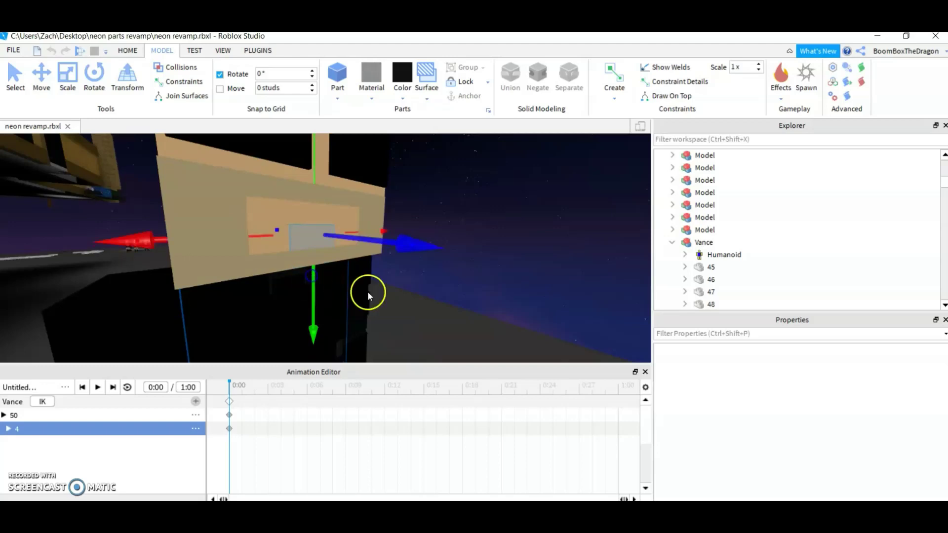
left_click(414, 303)
right_click_drag(414, 303, 411, 298)
- Try rotating each upper arm at its shoulder joint in turn, undoing both rotations
left_click(385, 255)
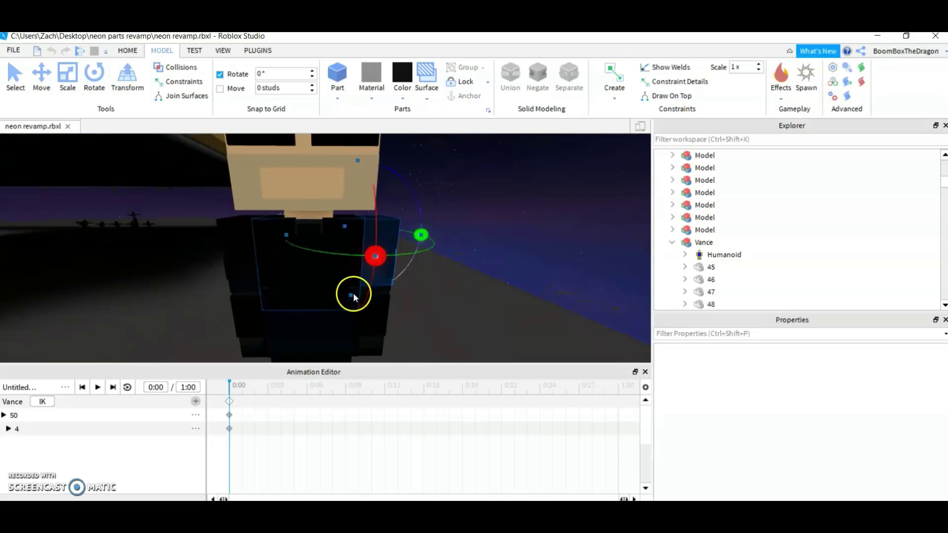
mouse_move(352, 294)
left_mouse_down()
mouse_move(407, 278)
mouse_move(359, 301)
mouse_move(407, 274)
mouse_move(367, 298)
left_mouse_up()
key("ctrl+z")
left_click(230, 253)
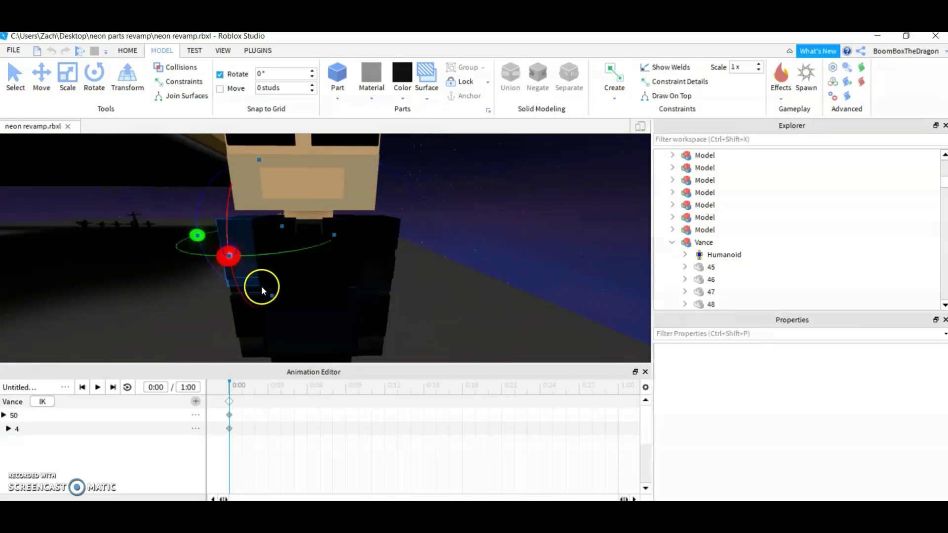
left_click_drag(271, 294, 244, 290)
key("ctrl+z")
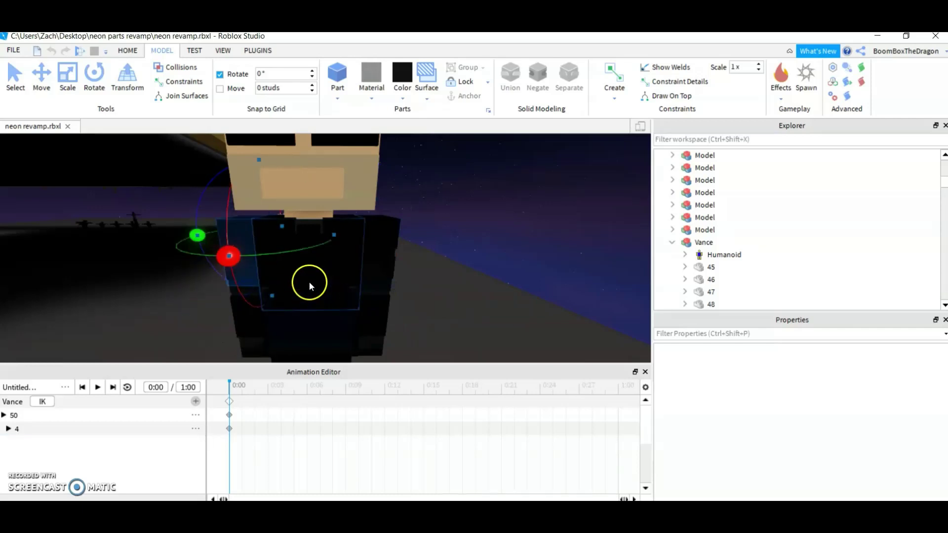
- Try rotating the torso part (48) about its joint and undo the rotation
left_click(312, 282)
right_click_drag(314, 283, 316, 281)
mouse_move(309, 280)
left_mouse_down()
mouse_move(291, 321)
mouse_move(294, 220)
mouse_move(306, 278)
left_mouse_up()
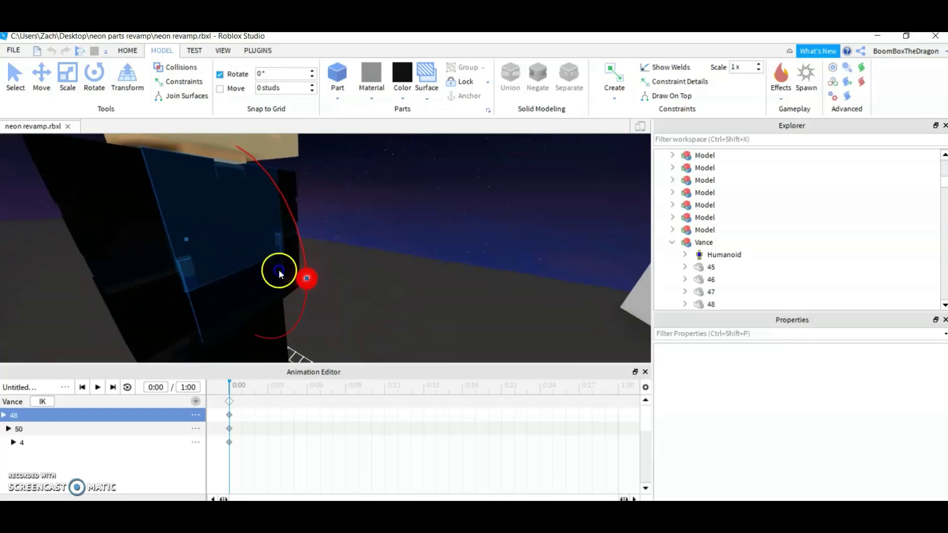
key("ctrl+z")
- Try rotating the waist part (12) to bend the upper body and undo the rotation
left_click(260, 269)
key("q")
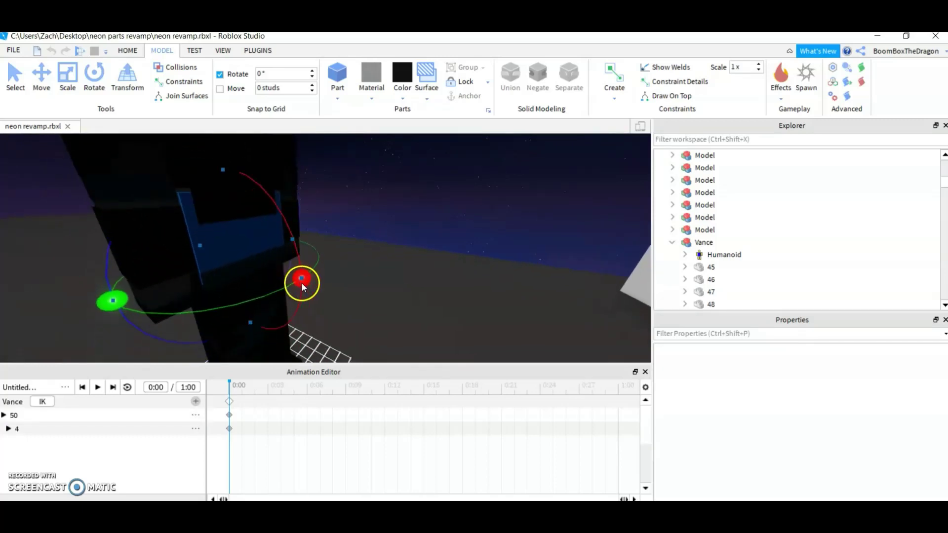
mouse_move(299, 280)
left_mouse_down()
mouse_move(284, 311)
mouse_move(288, 241)
mouse_move(307, 275)
left_mouse_up()
key("ctrl+z")
right_click_drag(267, 264, 230, 262)
left_click_drag(225, 266, 197, 225)
left_click(410, 282)
scroll(330, 229, "up", 4)
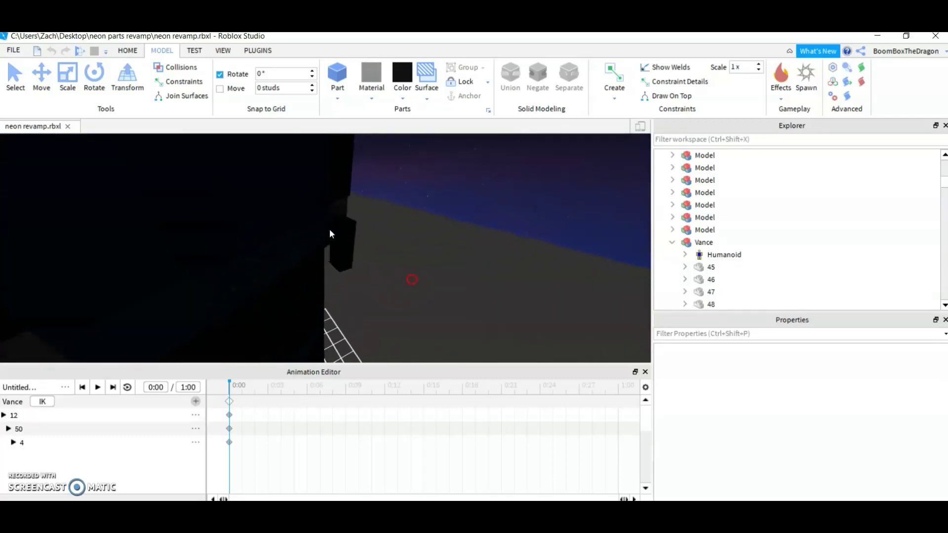
left_click(346, 253)
scroll(283, 208, "up", 1)
scroll(282, 208, "down", 3)
key("ctrl+z")
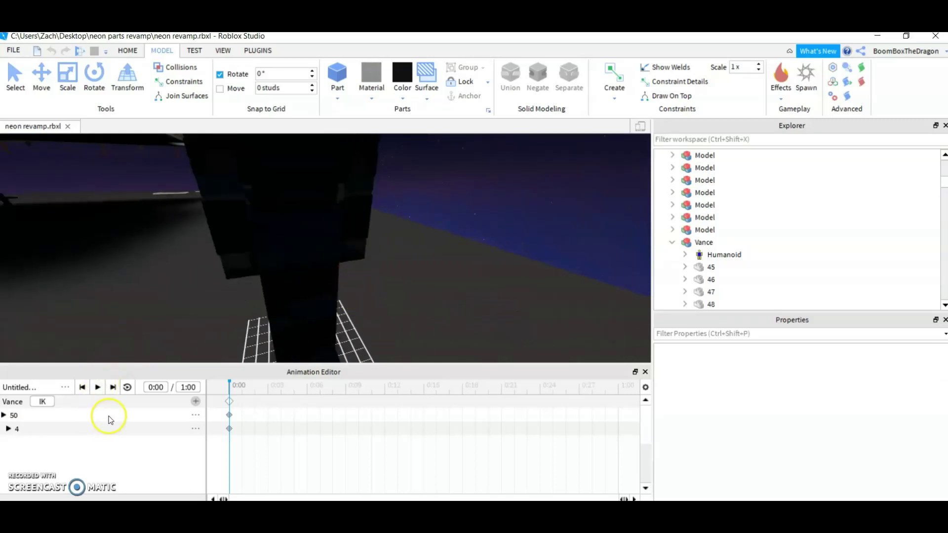
- Load Vance's Stand animation in the Animation Editor and inspect the character from the front and side
right_click_drag(135, 335, 135, 353)
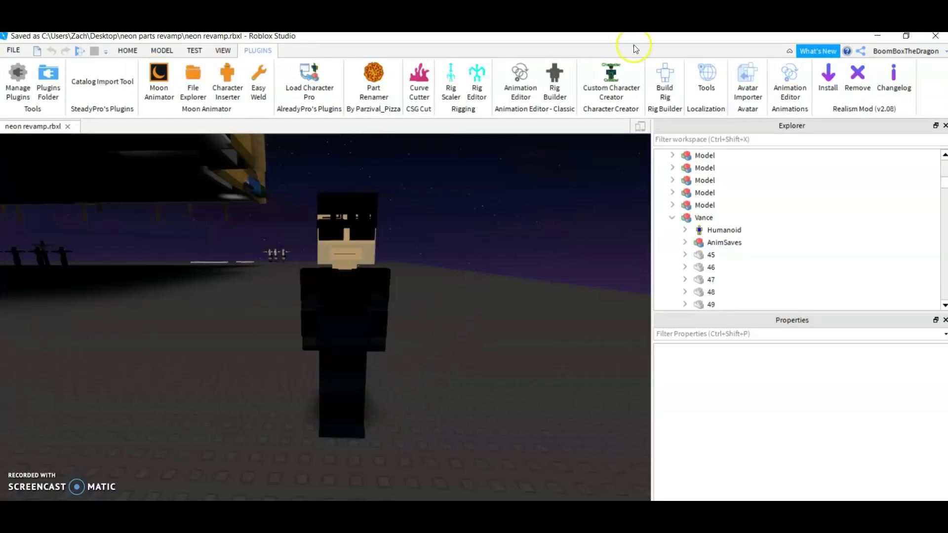
left_click(798, 86)
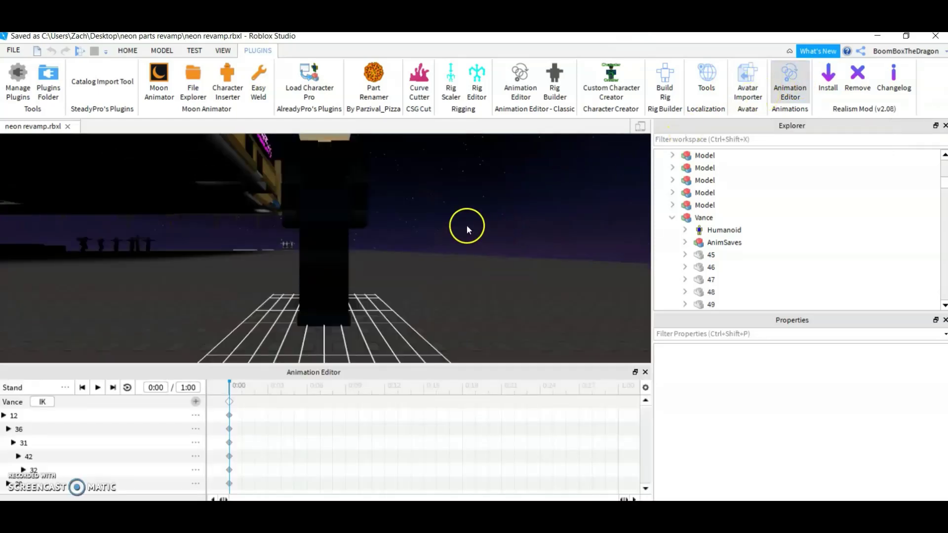
scroll(417, 249, "down", 3)
right_click_drag(416, 248, 418, 254)
scroll(417, 251, "up", 2)
scroll(515, 258, "up", 3)
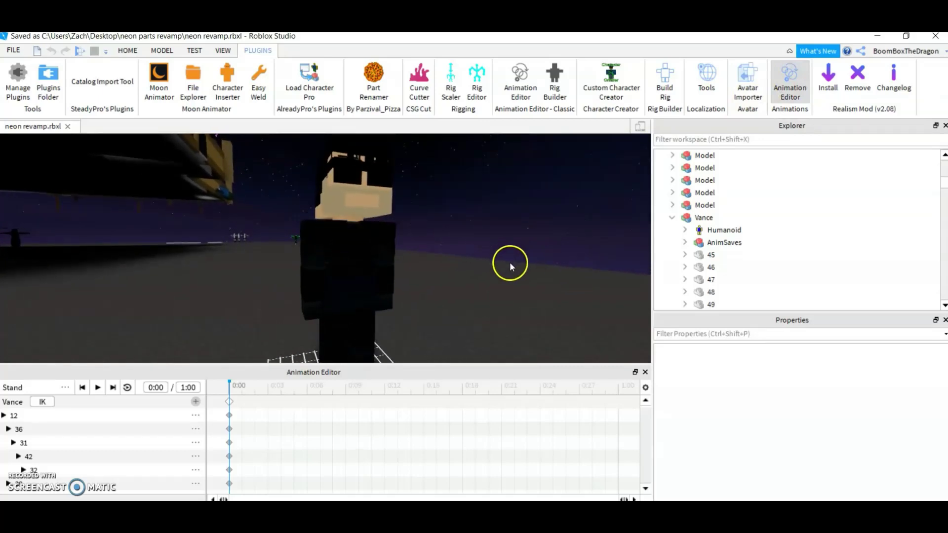
right_click_drag(510, 261, 510, 265)
scroll(511, 269, "up", 1)
scroll(487, 287, "down", 2)
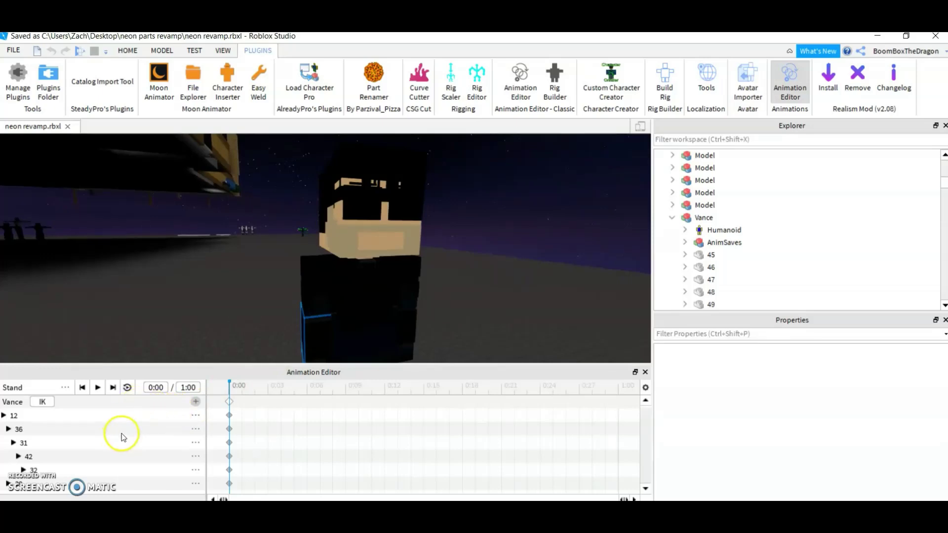
key("a")
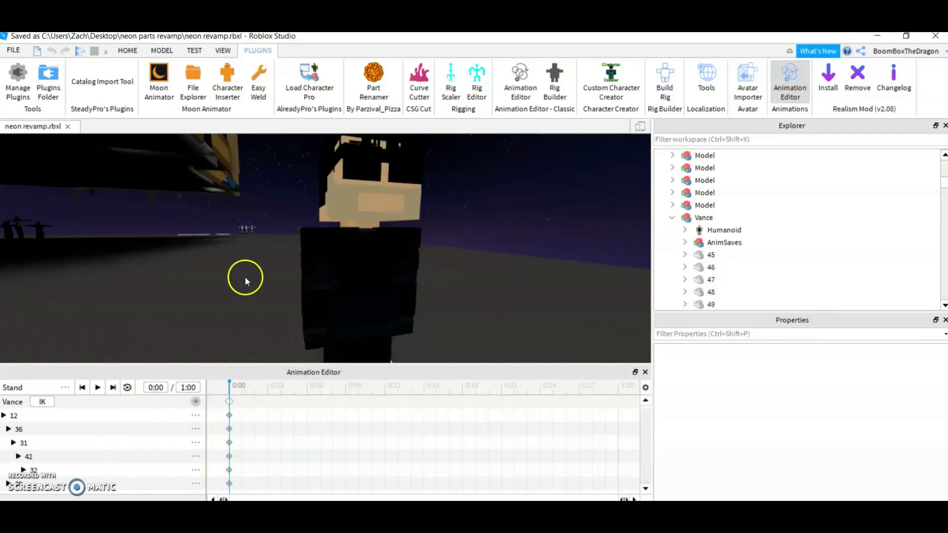
right_click_drag(246, 284, 268, 264)
key("w")
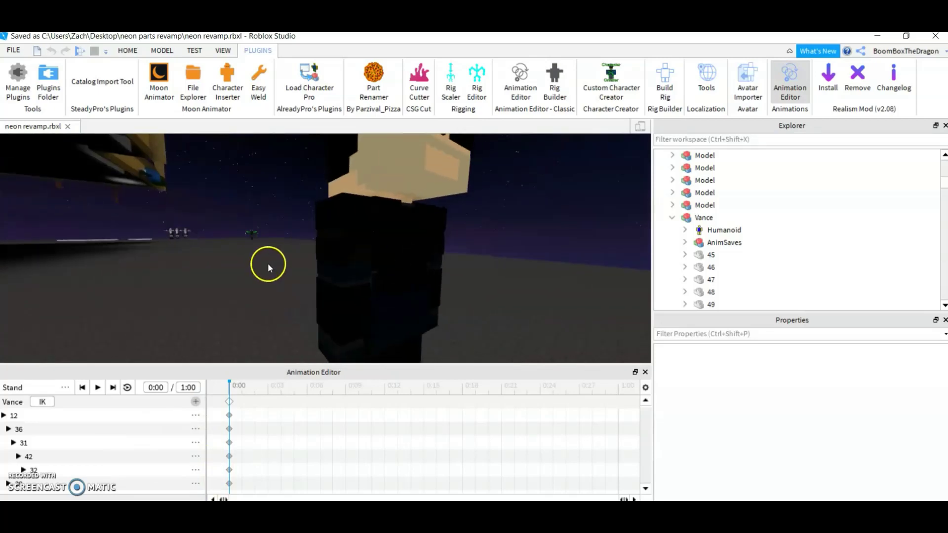
- Try rotating the right upper arm at its shoulder joint with rotation snapping at 15°
left_click(162, 51)
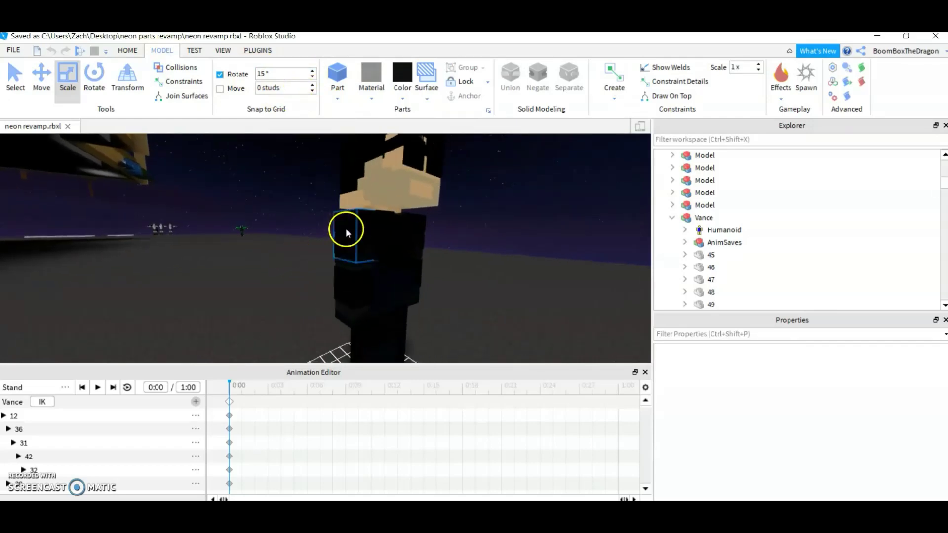
left_click(329, 227)
right_click_drag(331, 227, 363, 248)
scroll(363, 247, "down", 2)
scroll(404, 268, "up", 3)
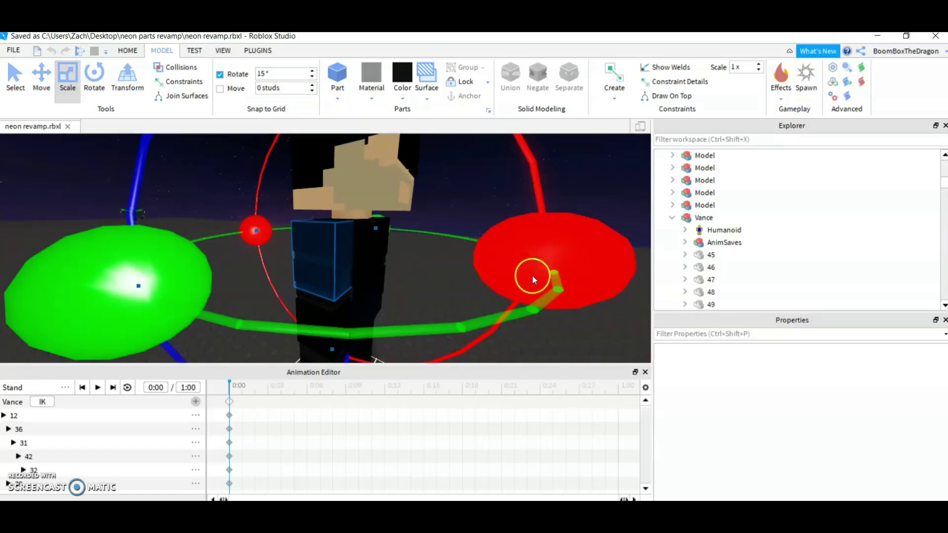
left_click_drag(532, 275, 515, 287)
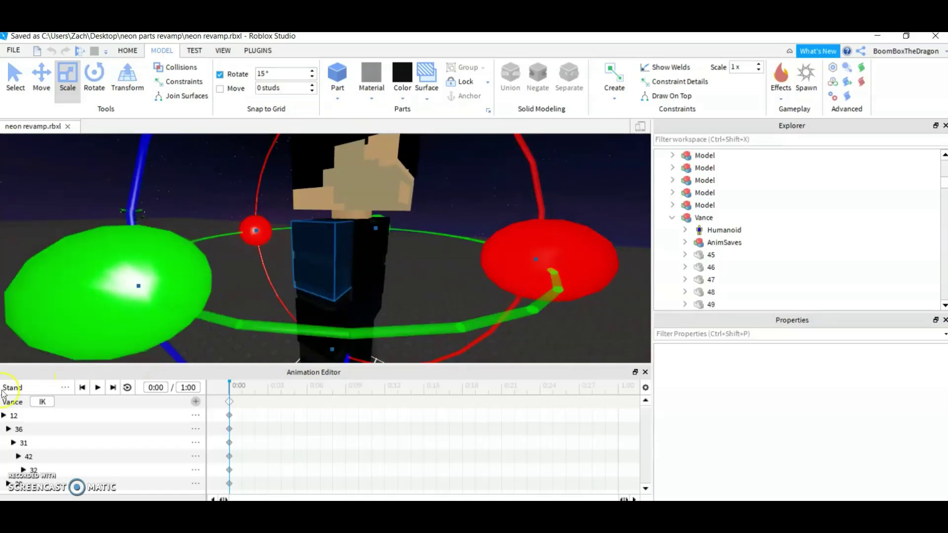
right_click_drag(293, 275, 291, 275)
scroll(291, 274, "down", 3)
left_click(241, 276)
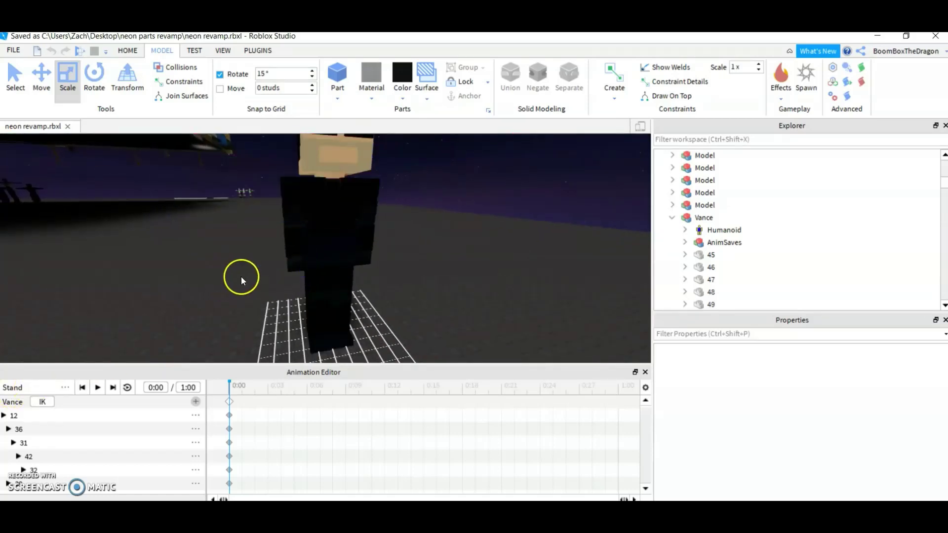
- Rotate the head about its neck joint at time 0:00
scroll(312, 202, "up", 2)
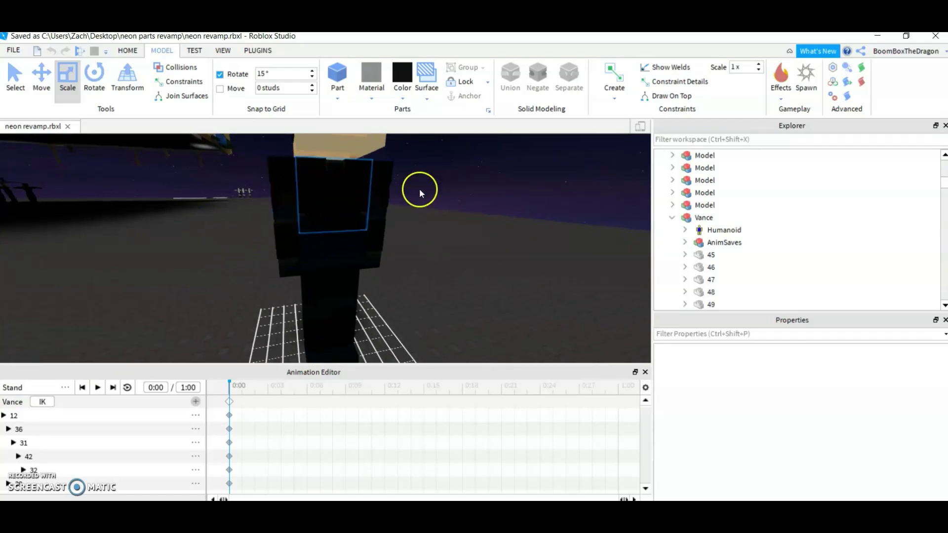
left_click(336, 159)
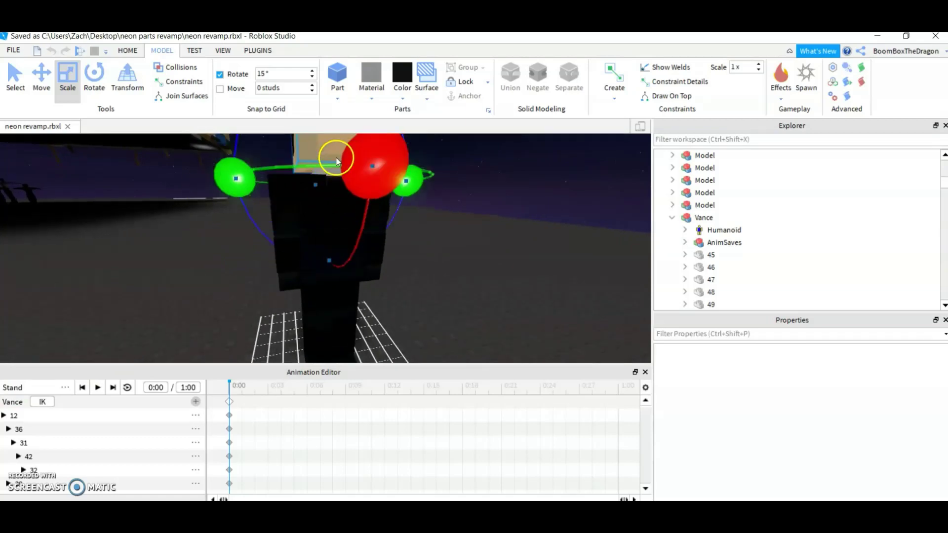
scroll(340, 158, "up", 5)
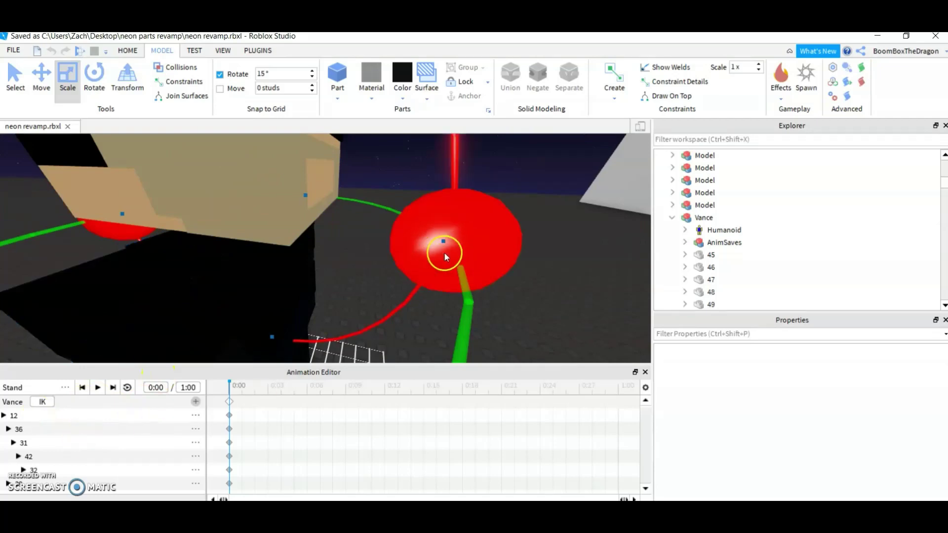
left_click_drag(446, 253, 394, 281)
scroll(394, 282, "down", 5)
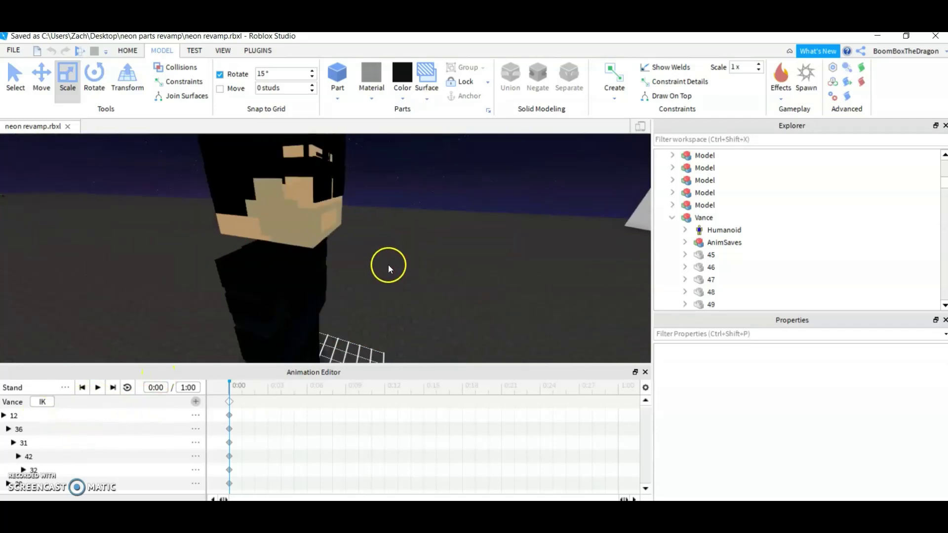
- Shift the waist part (12) vertically at time 0:00 to adjust the height of the body
right_click_drag(388, 265, 412, 291)
key("a")
scroll(413, 291, "up", 2)
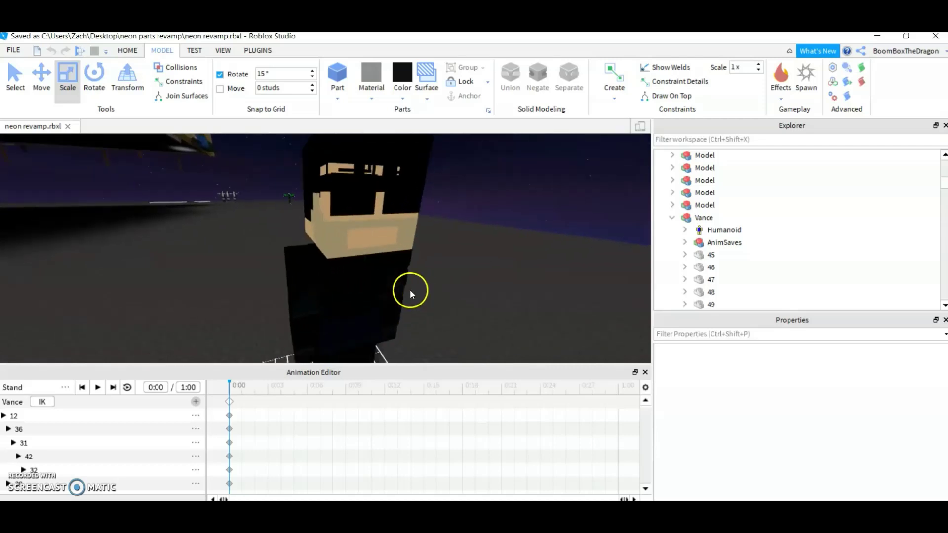
key("q")
right_click_drag(215, 309, 224, 309)
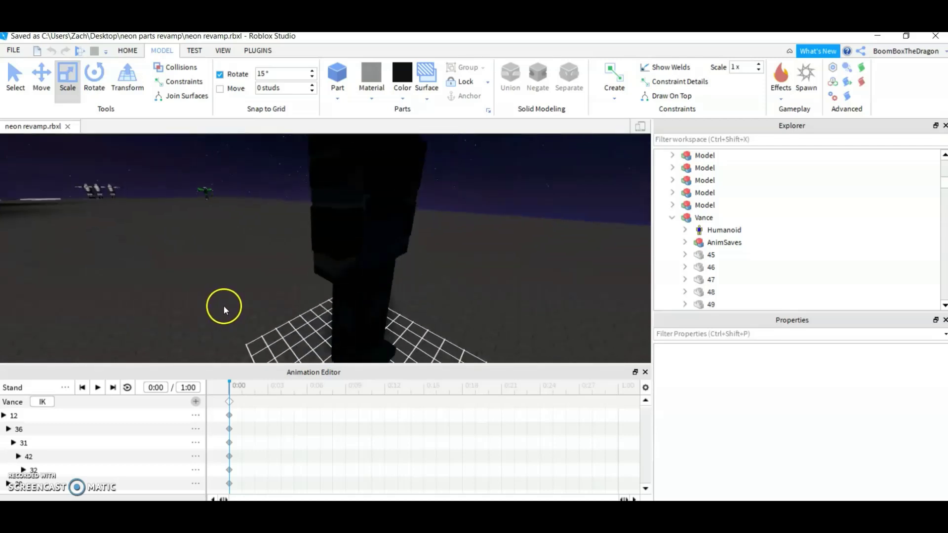
left_click(336, 235)
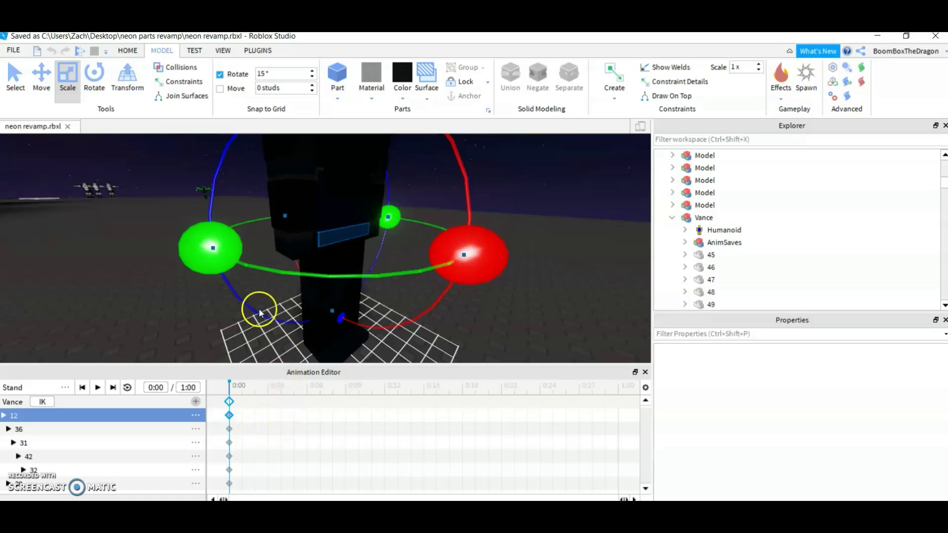
key("r")
key("q")
right_click_drag(268, 295, 274, 289)
scroll(273, 289, "up", 2)
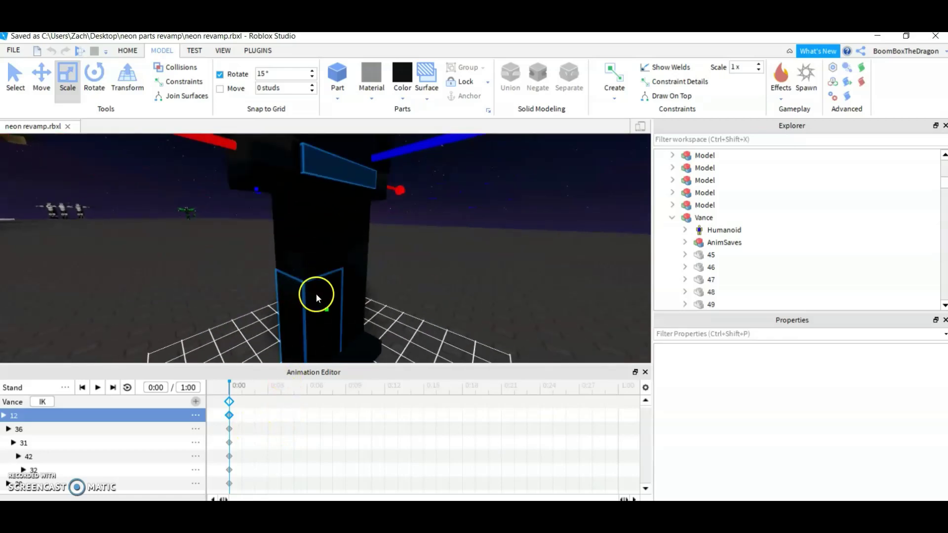
scroll(326, 297, "down", 3)
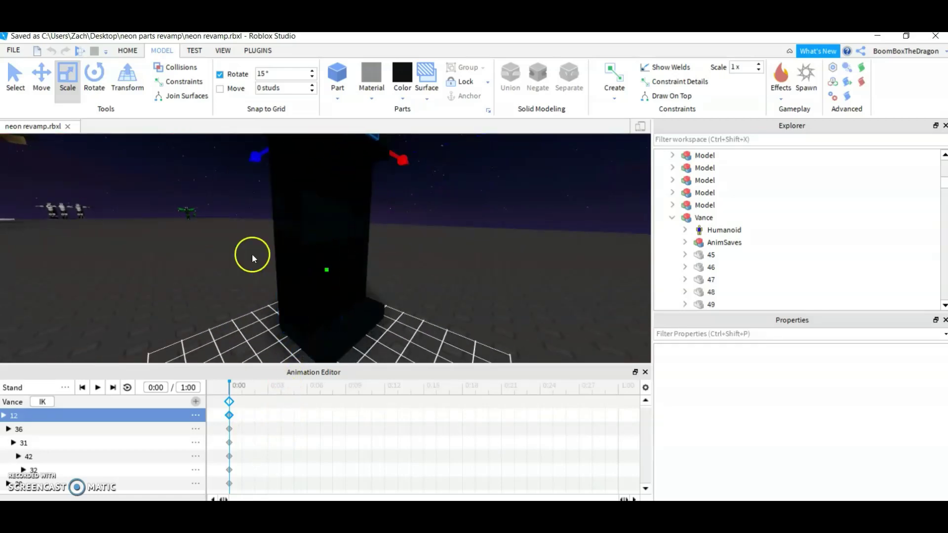
left_click(212, 260)
- Pose the right leg forward by rotating its upper part at the hip joint
right_click_drag(212, 259, 262, 267)
scroll(262, 268, "up", 4)
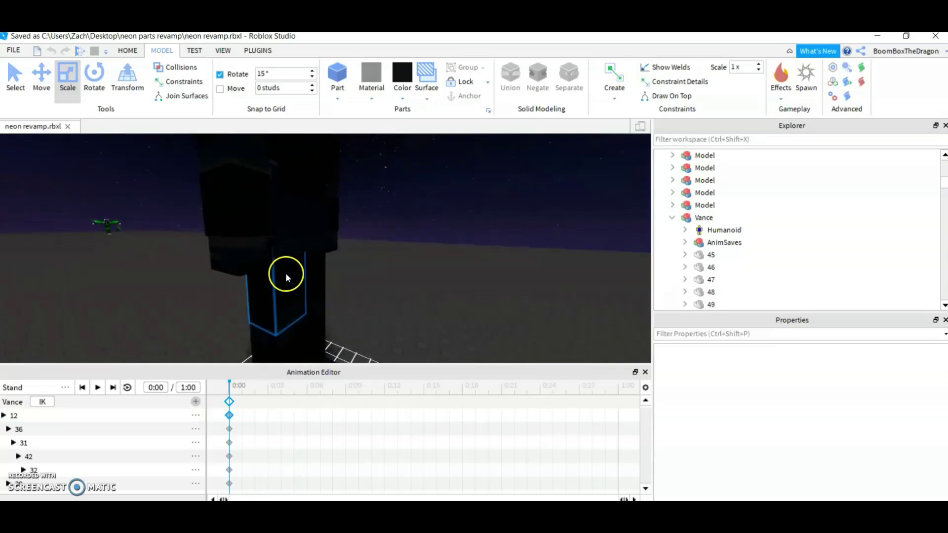
left_click(277, 284)
key("ctrl+4")
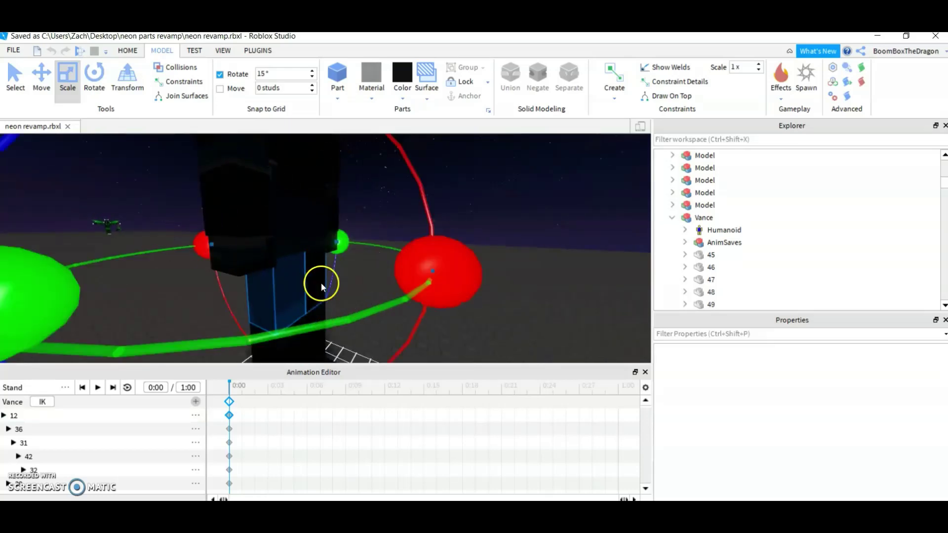
right_click_drag(321, 287, 379, 316)
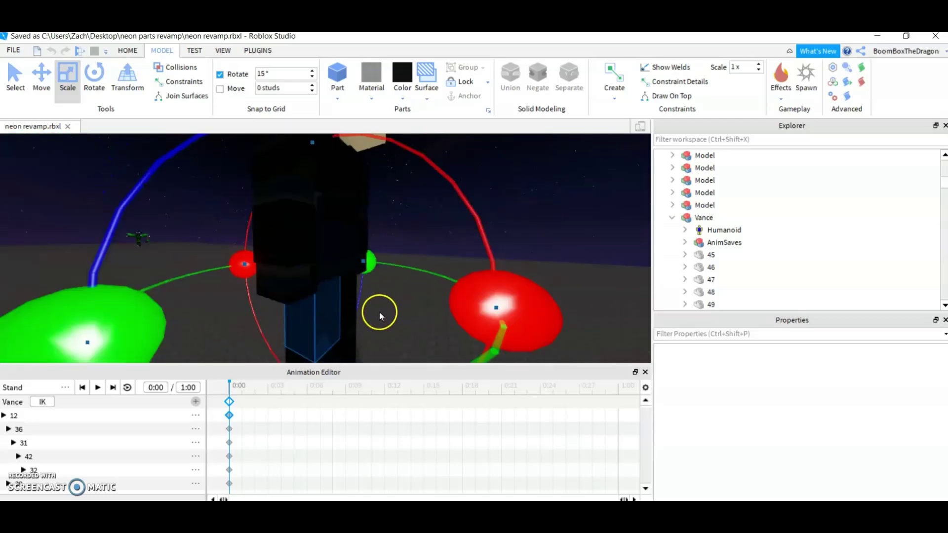
scroll(380, 316, "down", 4)
left_click_drag(408, 234, 452, 307)
left_click(401, 268)
right_click_drag(401, 268, 353, 239)
right_click_drag(333, 185, 319, 215)
- Rotate the left lower leg (42) backward at the knee joint
left_click(315, 254)
key("q")
key("d")
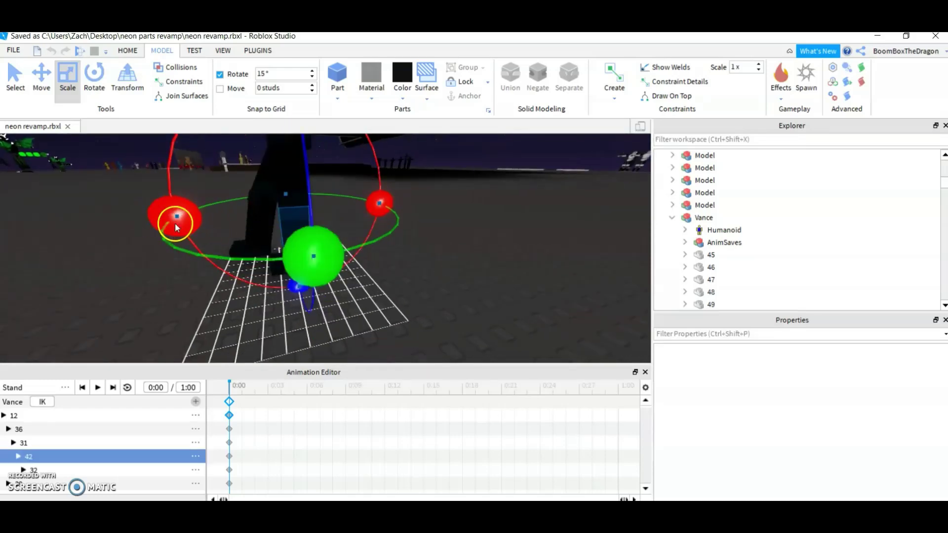
left_click_drag(177, 228, 197, 271)
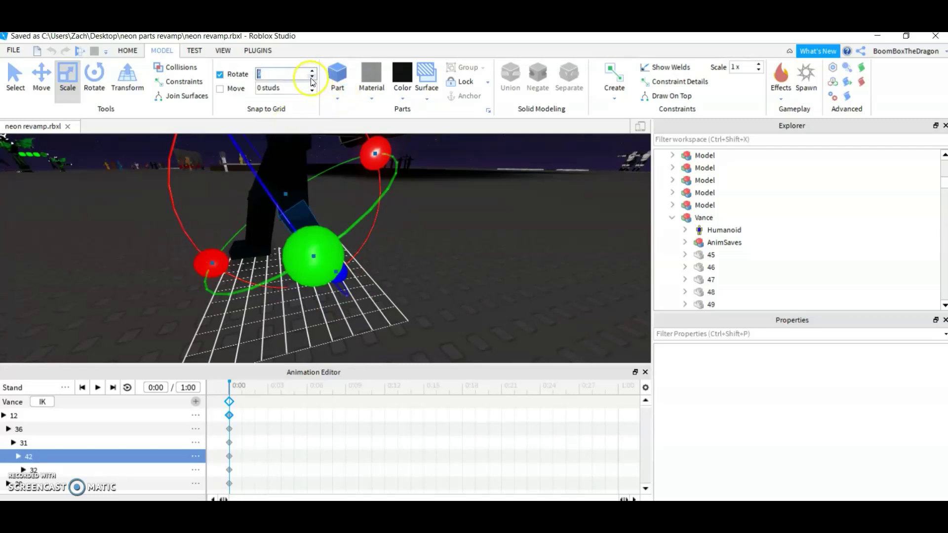
- Set rotation snapping to 0° and rotate the left upper leg (36) backward at the hip joint
left_click(165, 232)
left_click(301, 195)
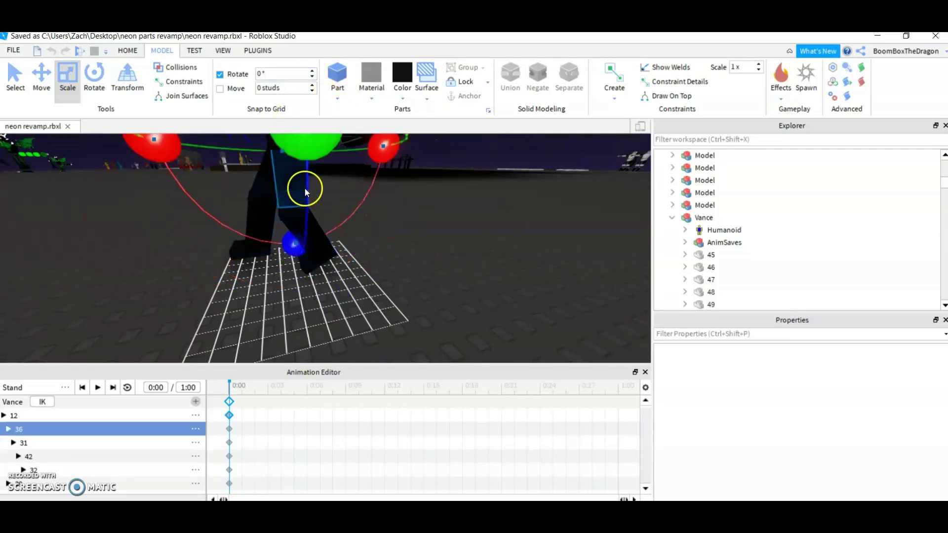
left_click_drag(156, 162, 165, 193)
left_click(191, 240)
- Rotate the left foot (32) upward at the ankle joint
scroll(194, 245, "up", 4)
left_click(321, 224)
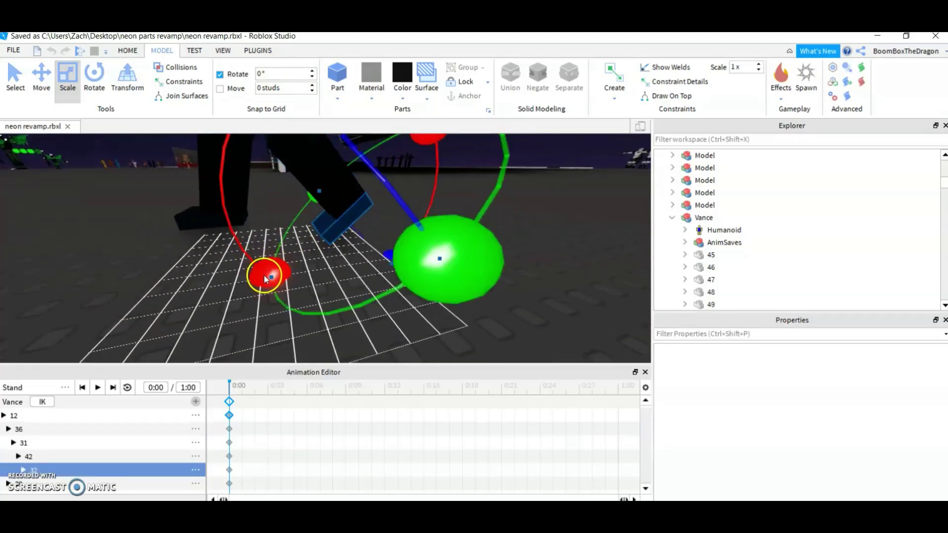
left_click_drag(264, 276, 224, 230)
left_click(298, 277)
- Rotate the right upper arm backward at the shoulder joint to oppose the forward right leg
right_click_drag(298, 277, 298, 277)
middle_click_drag(298, 277, 341, 278)
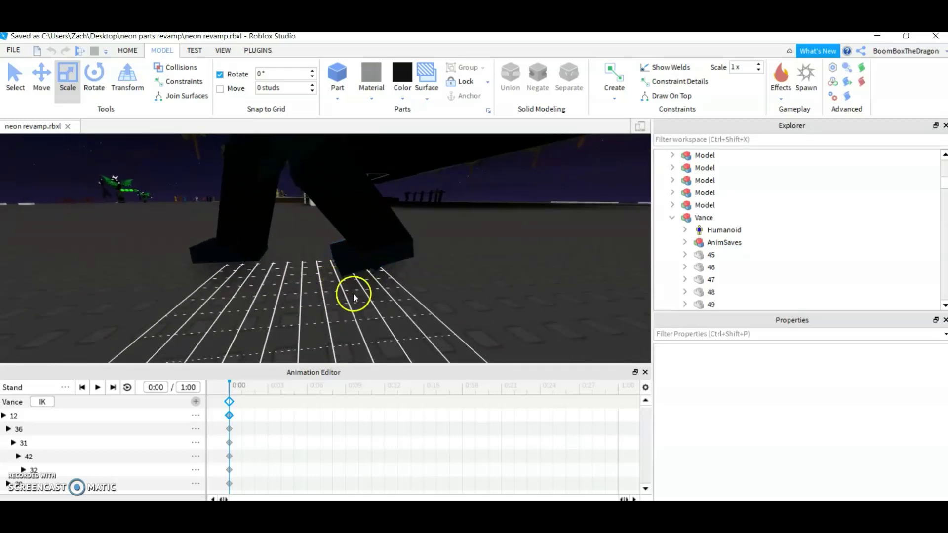
scroll(302, 359, "down", 2)
right_click_drag(262, 273, 262, 273)
middle_click_drag(262, 274, 277, 279)
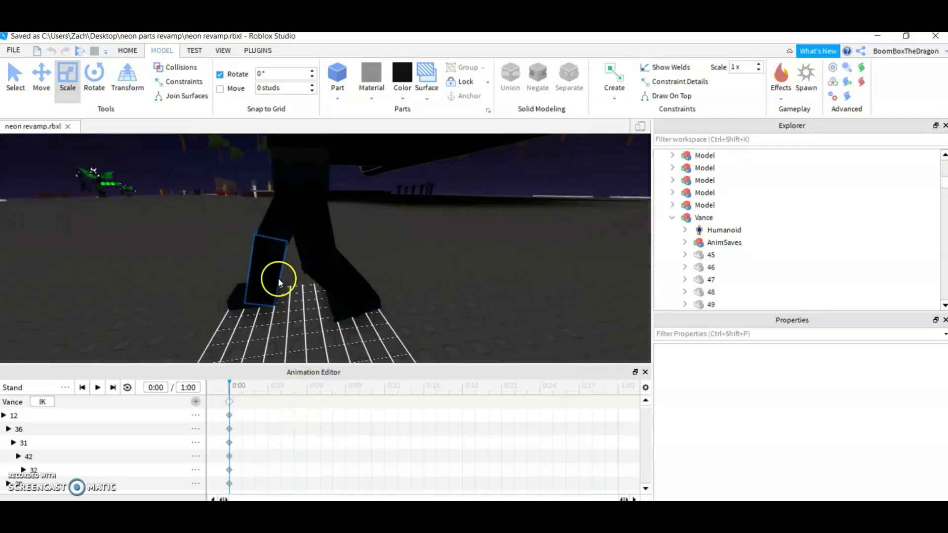
right_click_drag(332, 261, 331, 260)
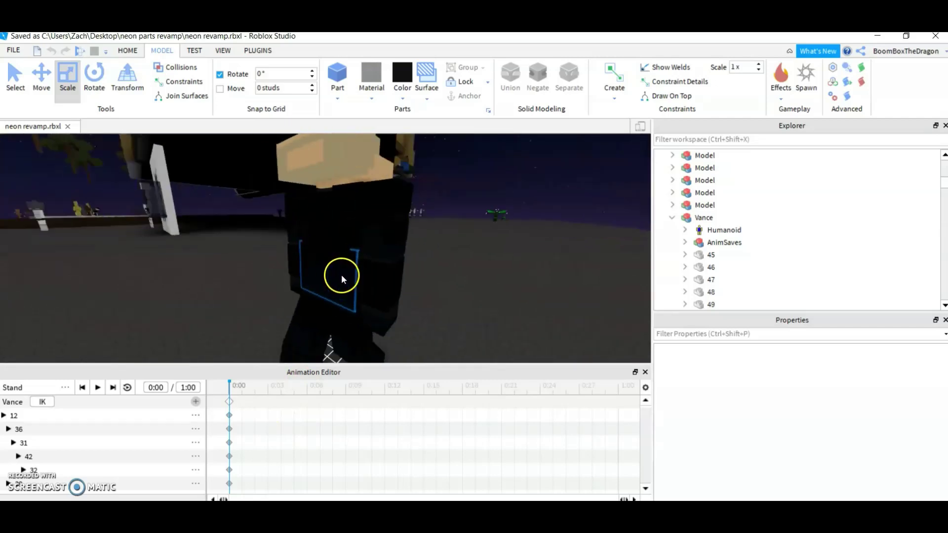
scroll(341, 274, "down", 3)
left_click(321, 219)
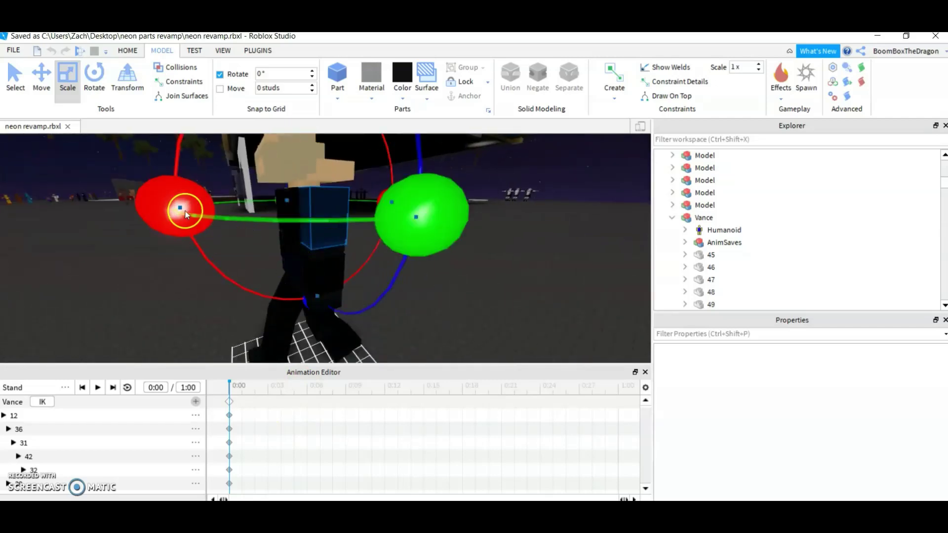
left_click_drag(186, 207, 195, 163)
- Rotate the right lower arm farther backward at the elbow joint
left_click(297, 256)
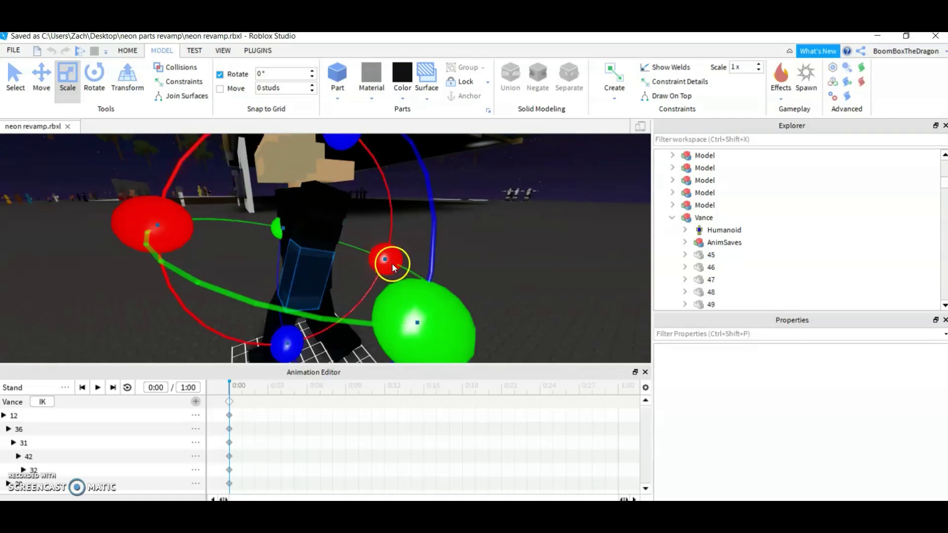
left_click(319, 246)
left_click_drag(370, 246, 346, 299)
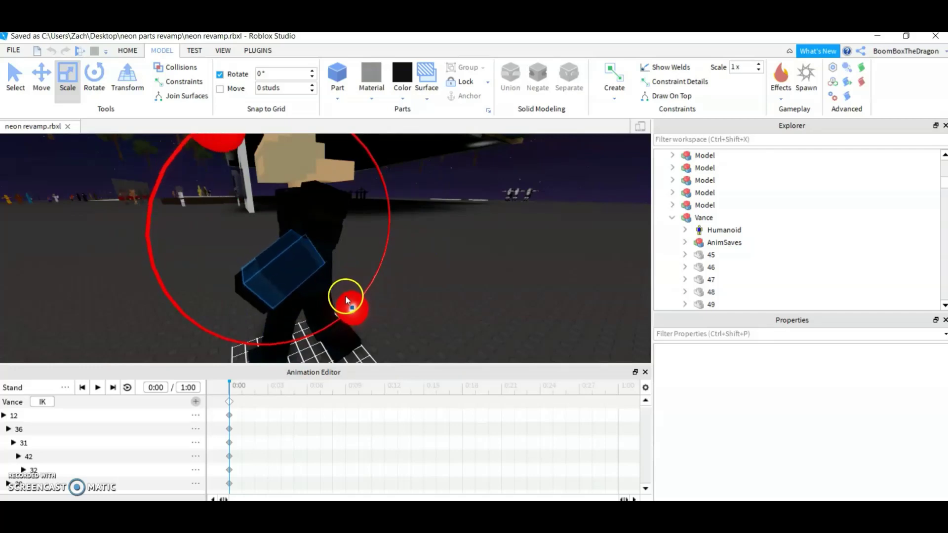
left_click(355, 269)
- Rotate the left upper arm forward at the shoulder joint
right_click_drag(356, 270, 353, 271)
left_click(365, 222)
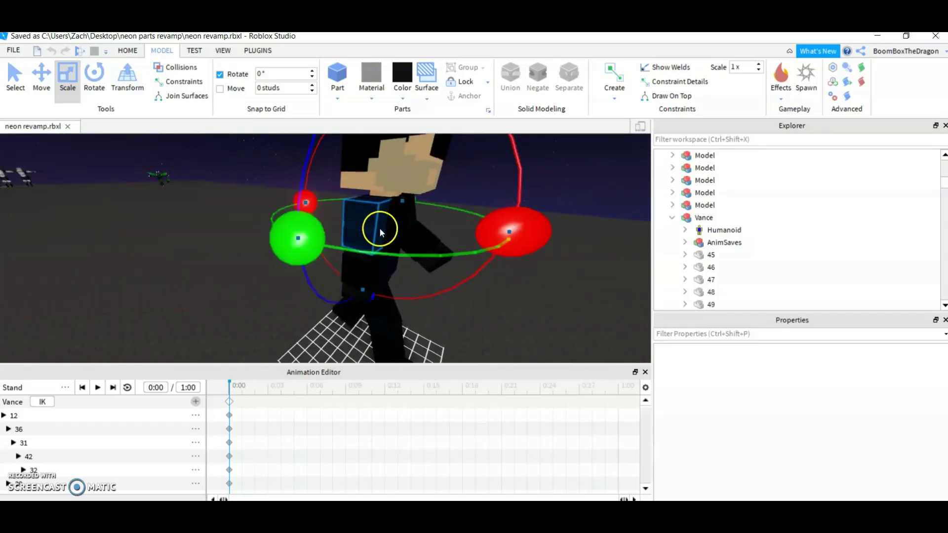
left_click_drag(508, 232, 434, 313)
scroll(341, 246, "down", 1)
scroll(343, 245, "up", 2)
left_click_drag(461, 342, 477, 292)
- Curl the fingers of the right hand by rotating them together at their joints
key("w")
right_click_drag(478, 293, 359, 239)
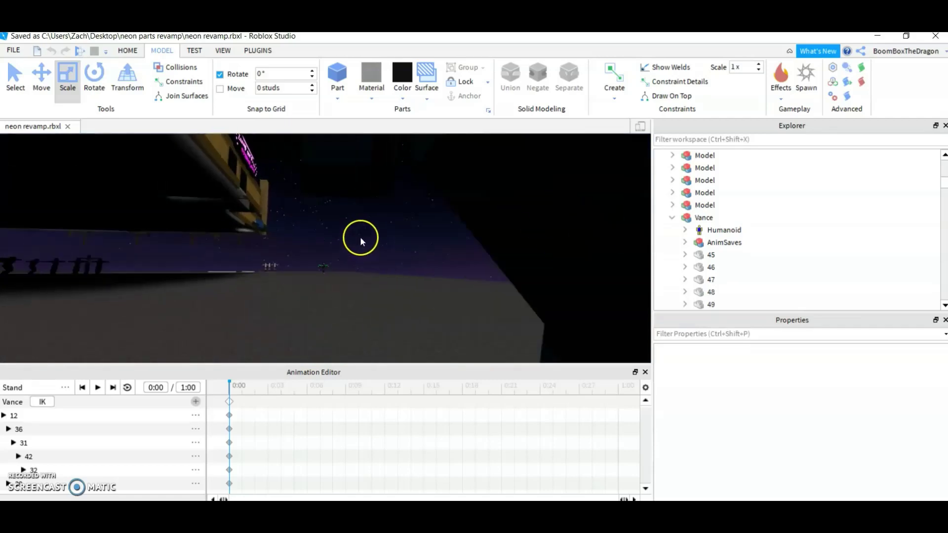
left_click(360, 238)
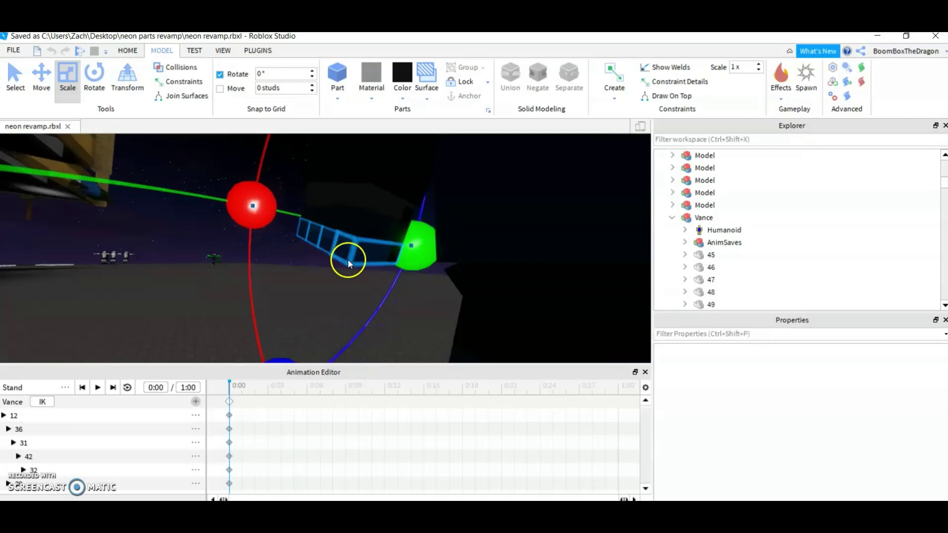
right_click_drag(308, 308, 298, 306)
left_click_drag(290, 280, 200, 237)
right_click_drag(278, 266, 278, 267)
left_click(279, 268)
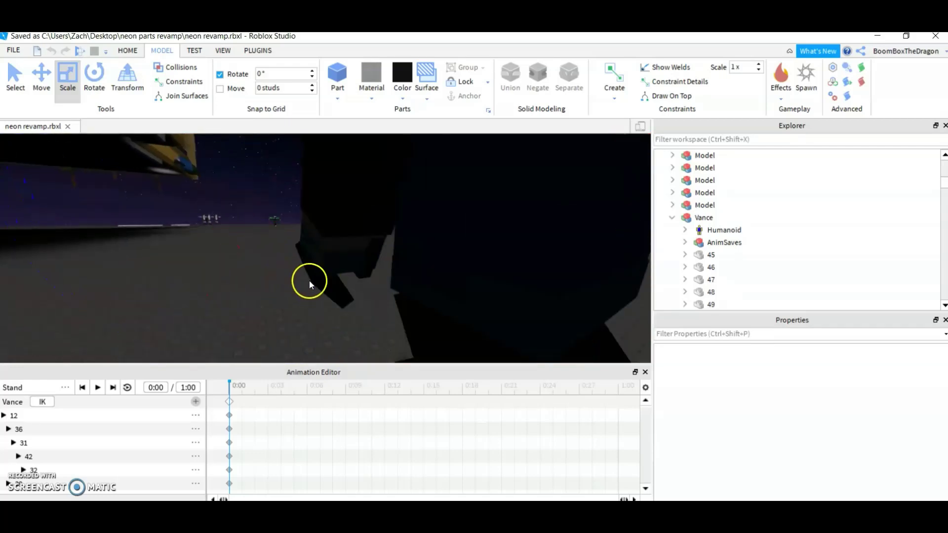
- Rotate the right hand's thumb at its joint
left_click(368, 265)
right_click_drag(367, 266, 365, 266)
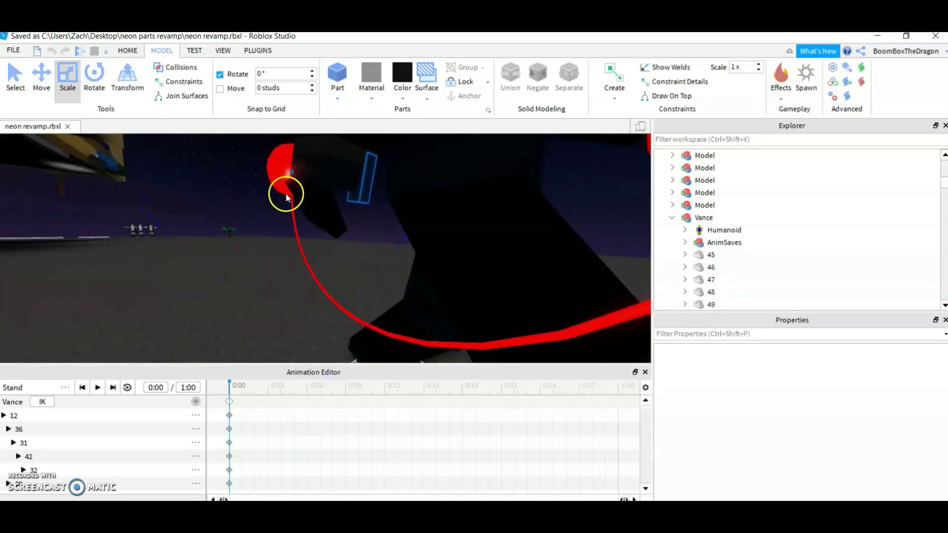
left_click_drag(297, 218, 299, 224)
left_click(283, 272)
- Rotate the thumb of the forward left hand at its joint
scroll(283, 273, "down", 4)
right_click_drag(283, 273, 318, 291)
scroll(285, 272, "up", 5)
left_click(318, 291)
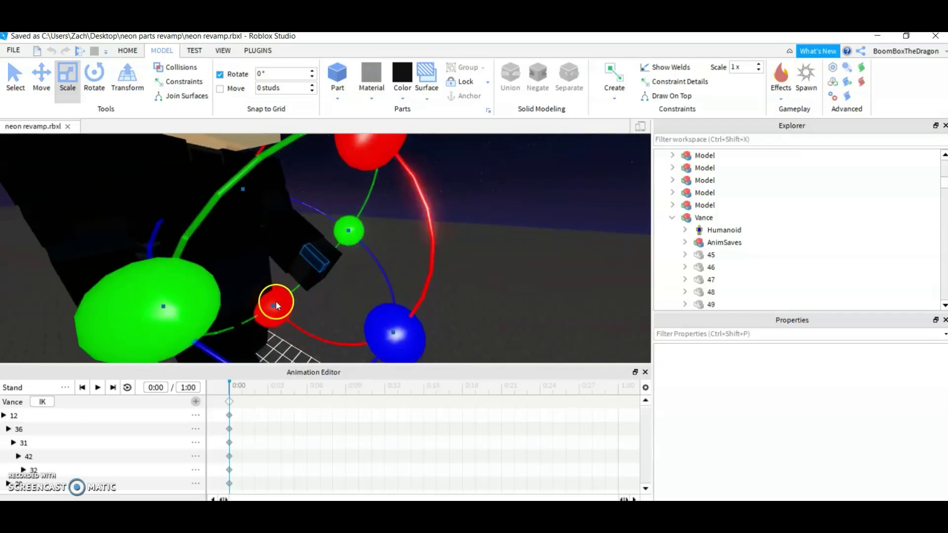
left_click_drag(276, 301, 302, 314)
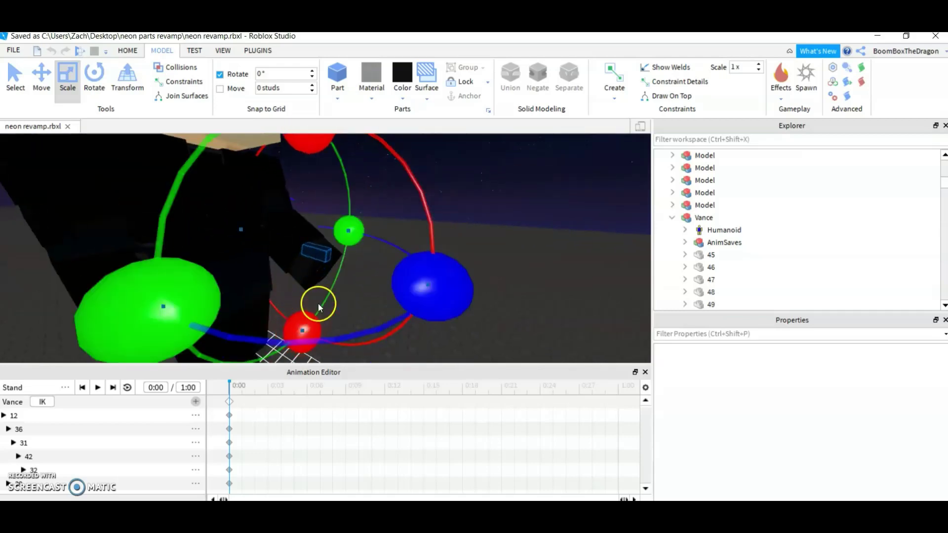
left_click(324, 291)
- Select all four fingers of the left hand and curl them together at their joints
right_click_drag(324, 292, 324, 292)
left_click(317, 258)
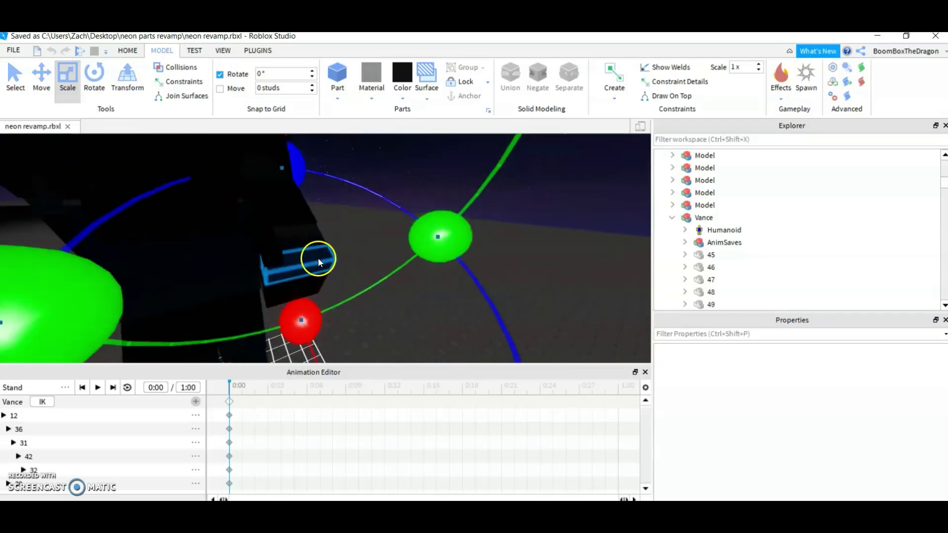
right_click_drag(318, 258, 320, 264)
left_click(318, 285, "ctrl")
left_click(302, 301, "ctrl")
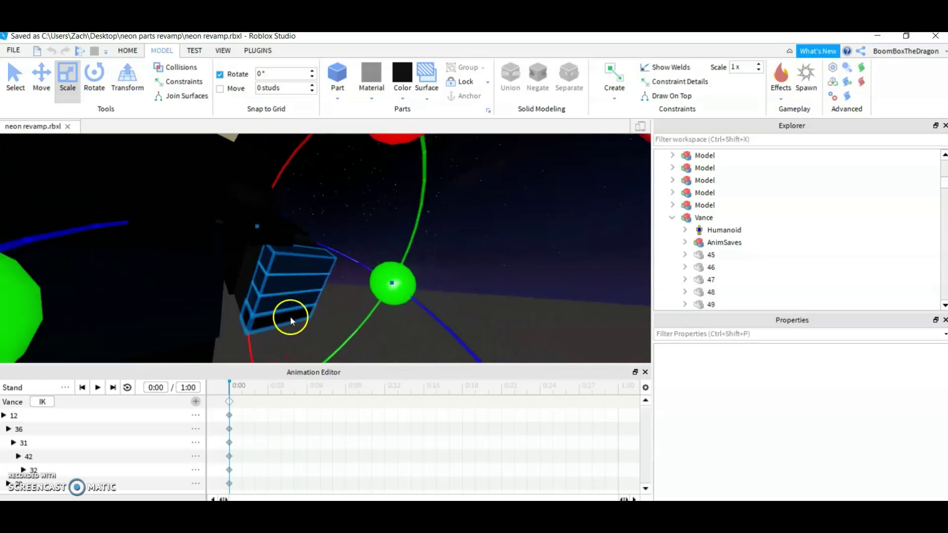
left_click(287, 314, "ctrl")
left_click_drag(255, 234, 222, 268)
right_click_drag(222, 268, 232, 262)
scroll(221, 268, "down", 5)
left_click(222, 268)
- Twist the torso about its vertical axis to follow the swing of the arms
left_click(265, 223)
right_click_drag(281, 229, 281, 230)
left_click_drag(351, 215, 356, 230)
left_click(395, 266)
right_click_drag(396, 266, 394, 266)
left_click(286, 262)
right_click_drag(281, 262, 363, 269)
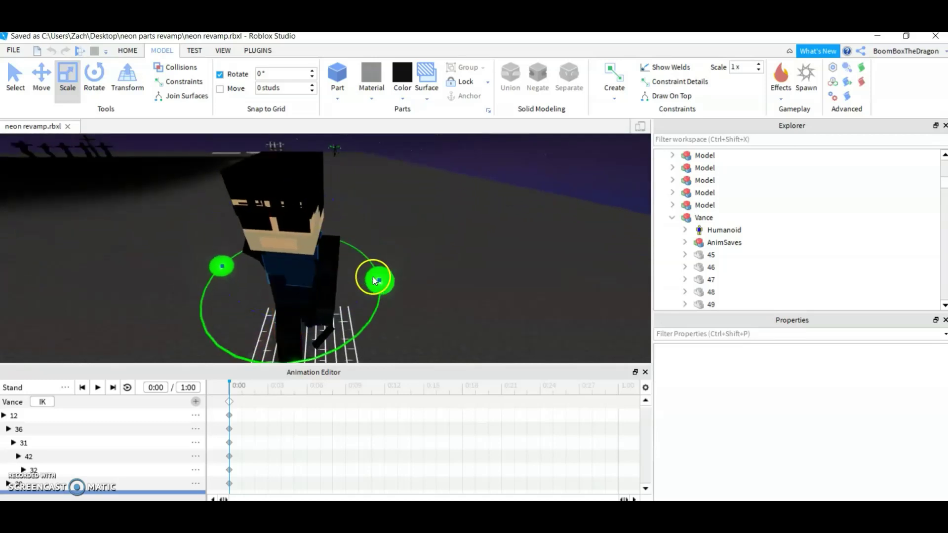
left_click(377, 228)
- Turn the head about its vertical axis at the neck joint
right_click_drag(377, 228, 377, 228)
left_click(313, 241)
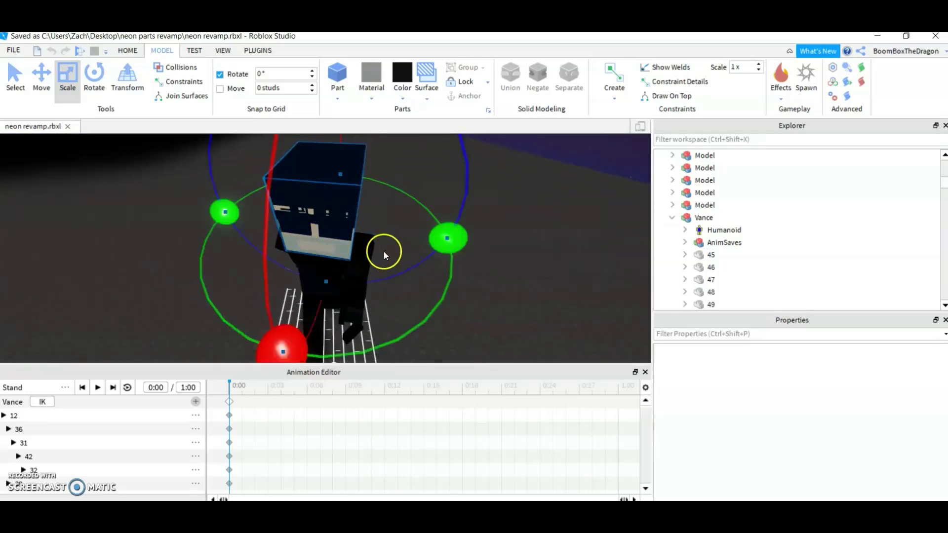
left_click_drag(448, 243, 446, 227)
left_click(436, 253)
- Fine-tune the tilt of the forward right leg in the walking stance
right_click_drag(436, 252, 395, 256)
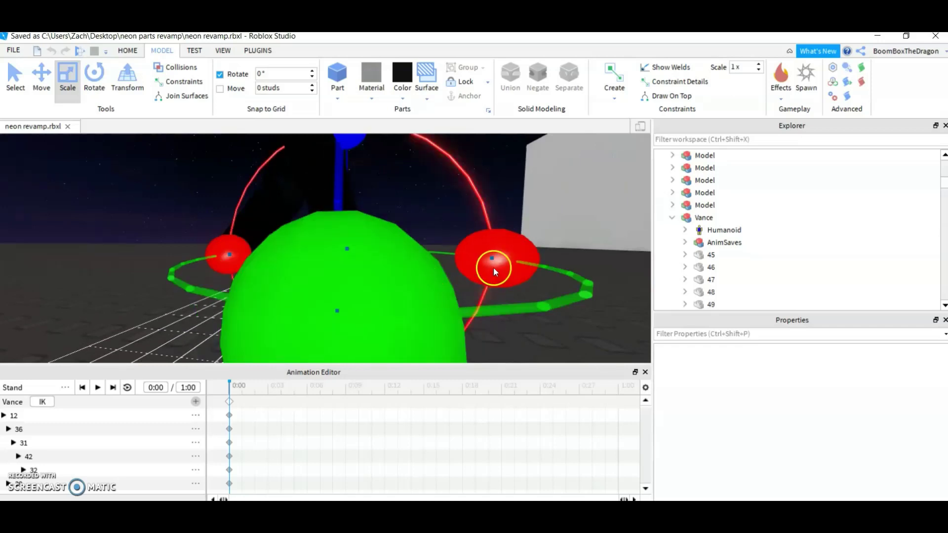
left_click_drag(508, 263, 511, 265)
left_click(446, 220)
key("s")
key("e")
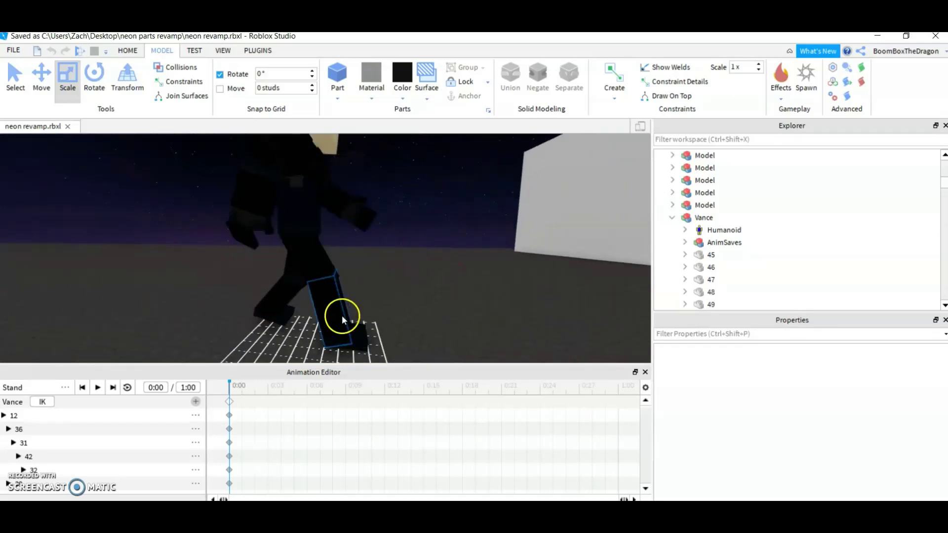
- Copy all of the pose's keyframes from 0:00 and paste them at 0:06
scroll(342, 315, "up", 5)
scroll(342, 326, "down", 3)
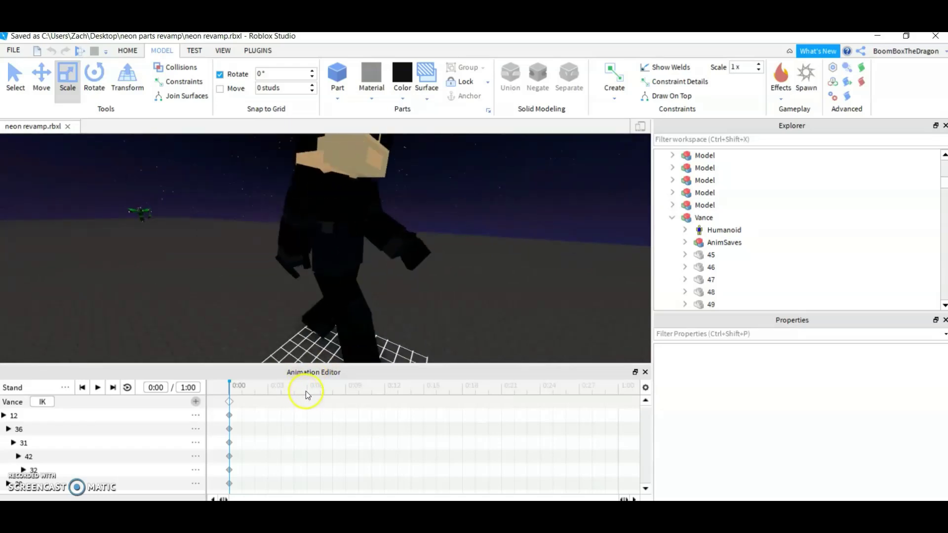
left_click(306, 390)
left_click(231, 399)
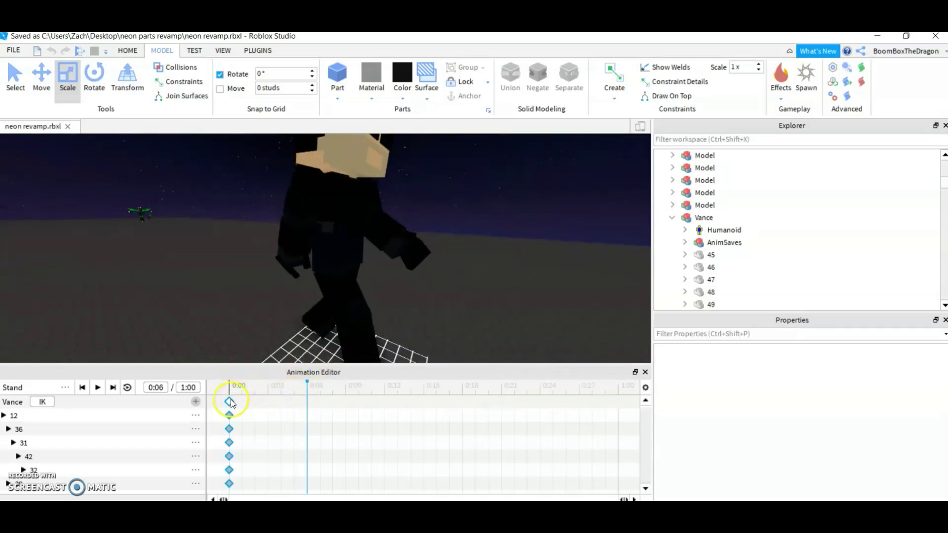
key("ctrl+c")
key("ctrl+v")
scroll(215, 242, "up", 3)
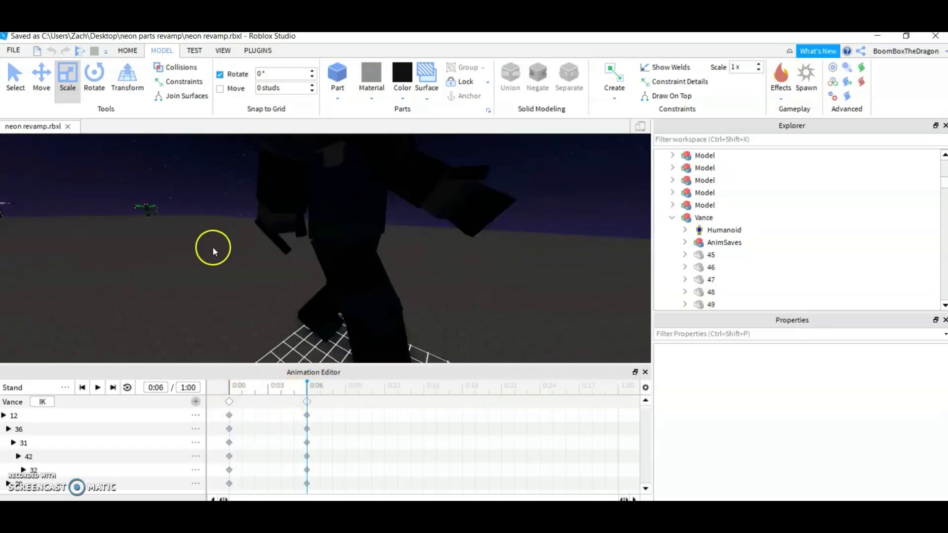
scroll(172, 309, "down", 3)
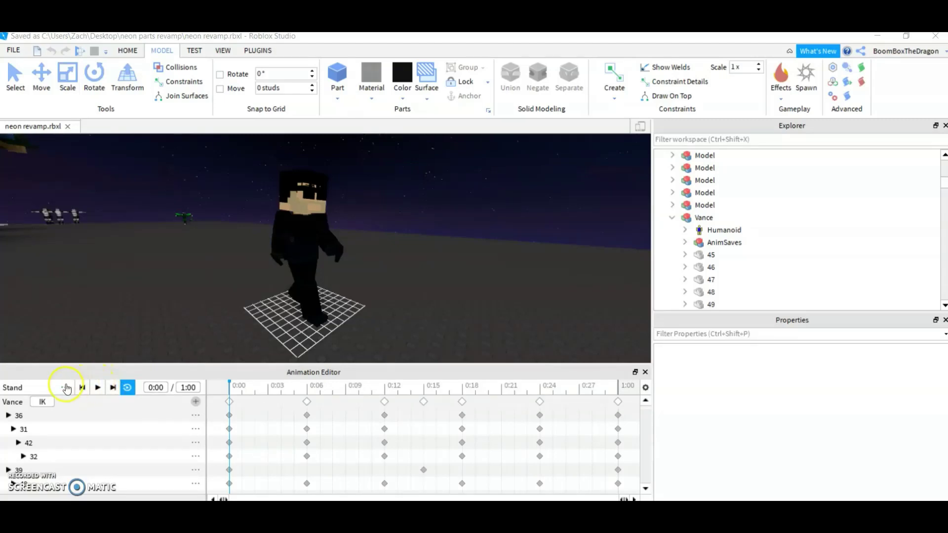
- Play the looping Stand animation and view the character's walk cycle from another angle
left_click(98, 388)
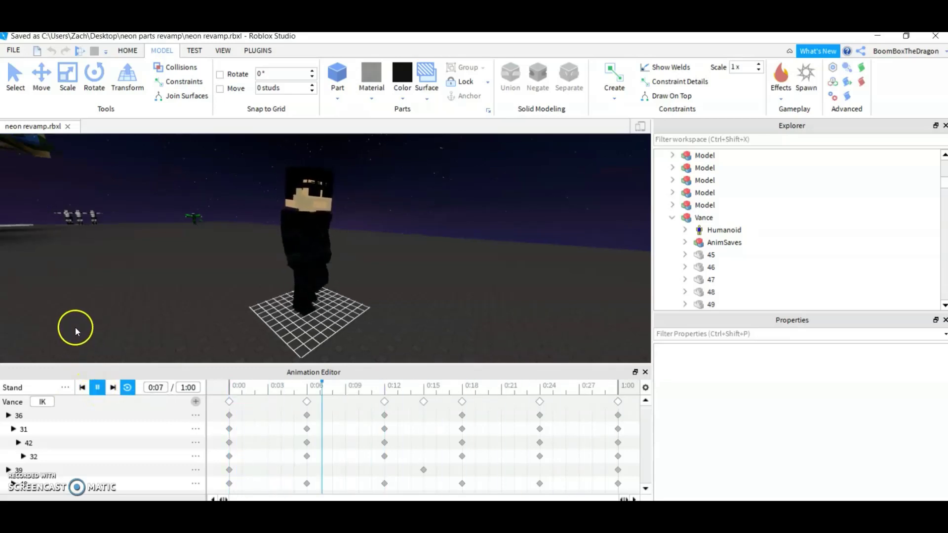
key("d")
right_click_drag(76, 328, 116, 338)
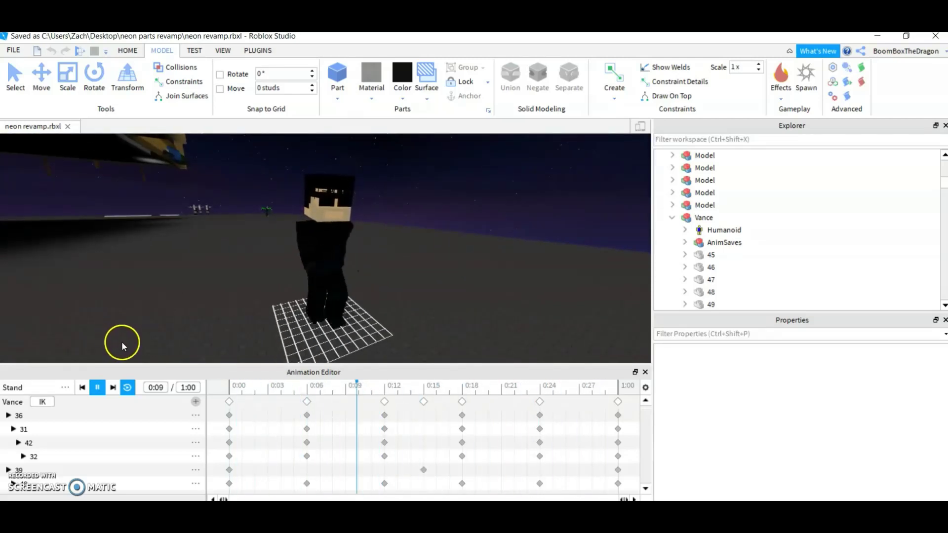